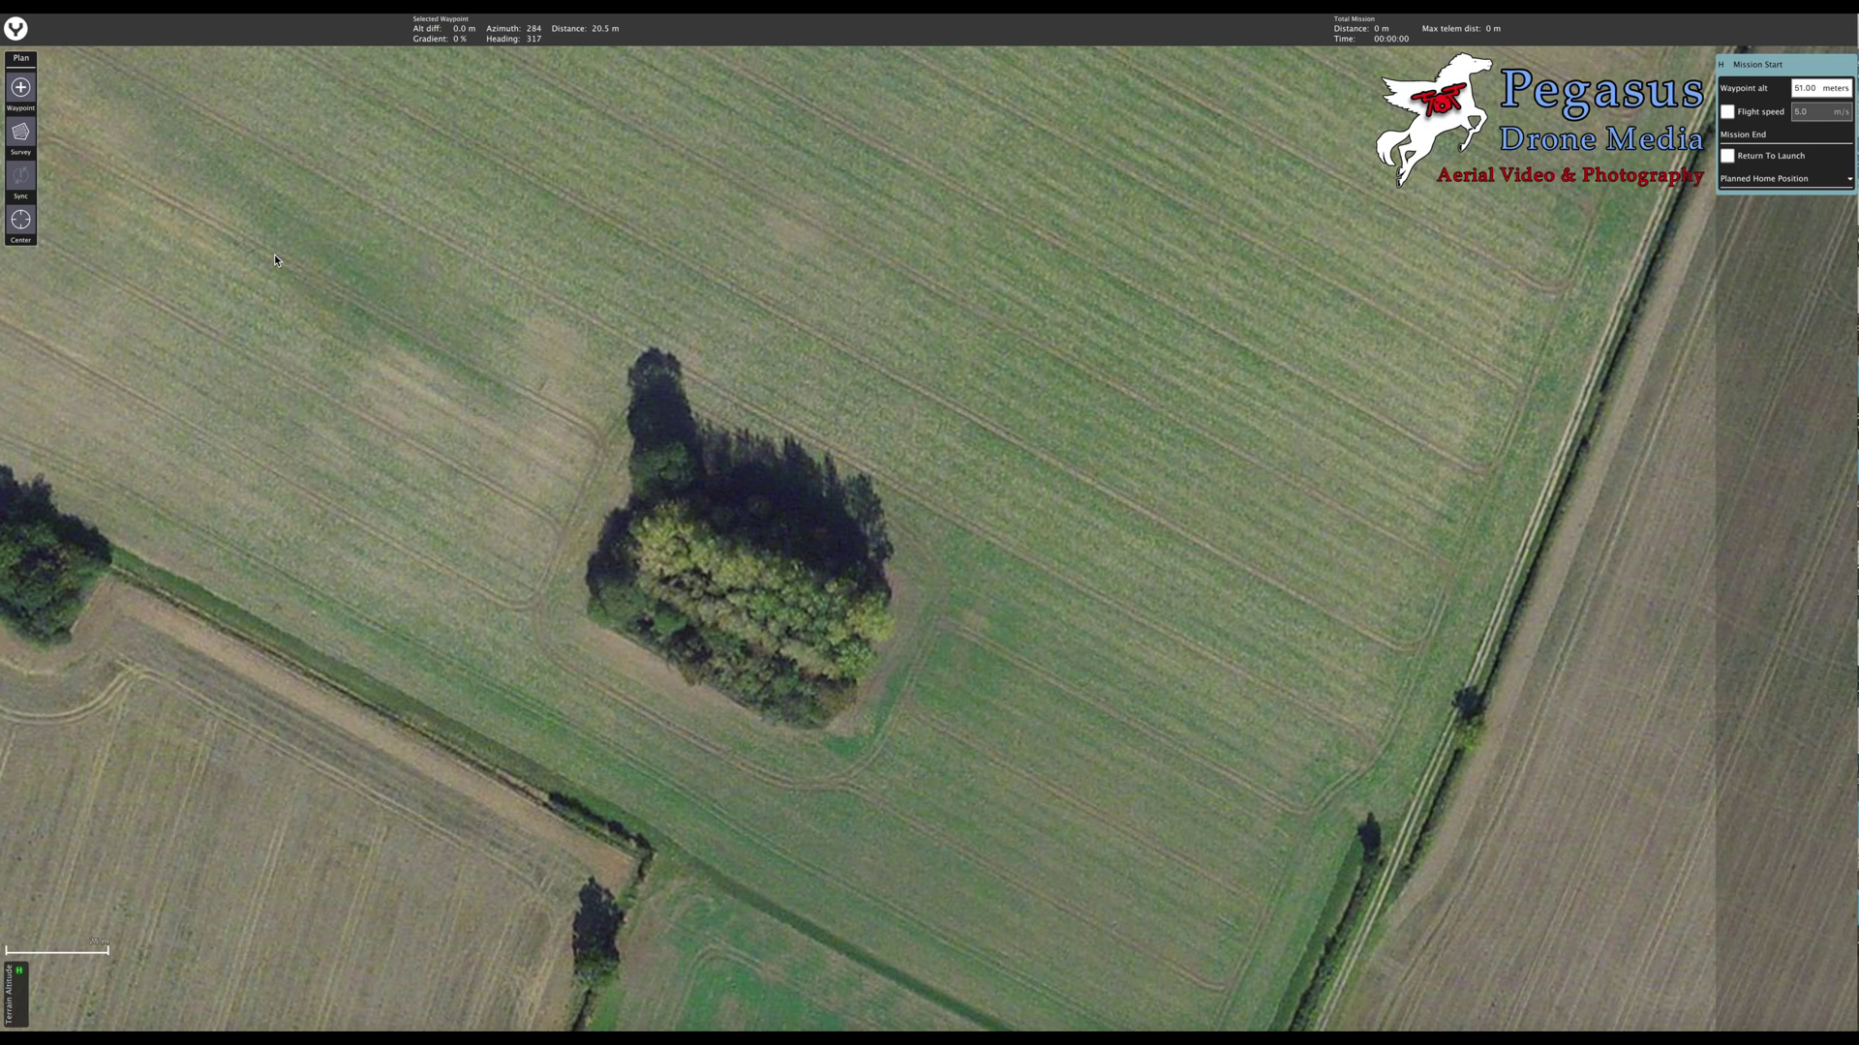
Place a Takeoff point at the copse's north edge with the Waypoint tool and select the home marker
click(24, 142)
click(22, 91)
click(629, 388)
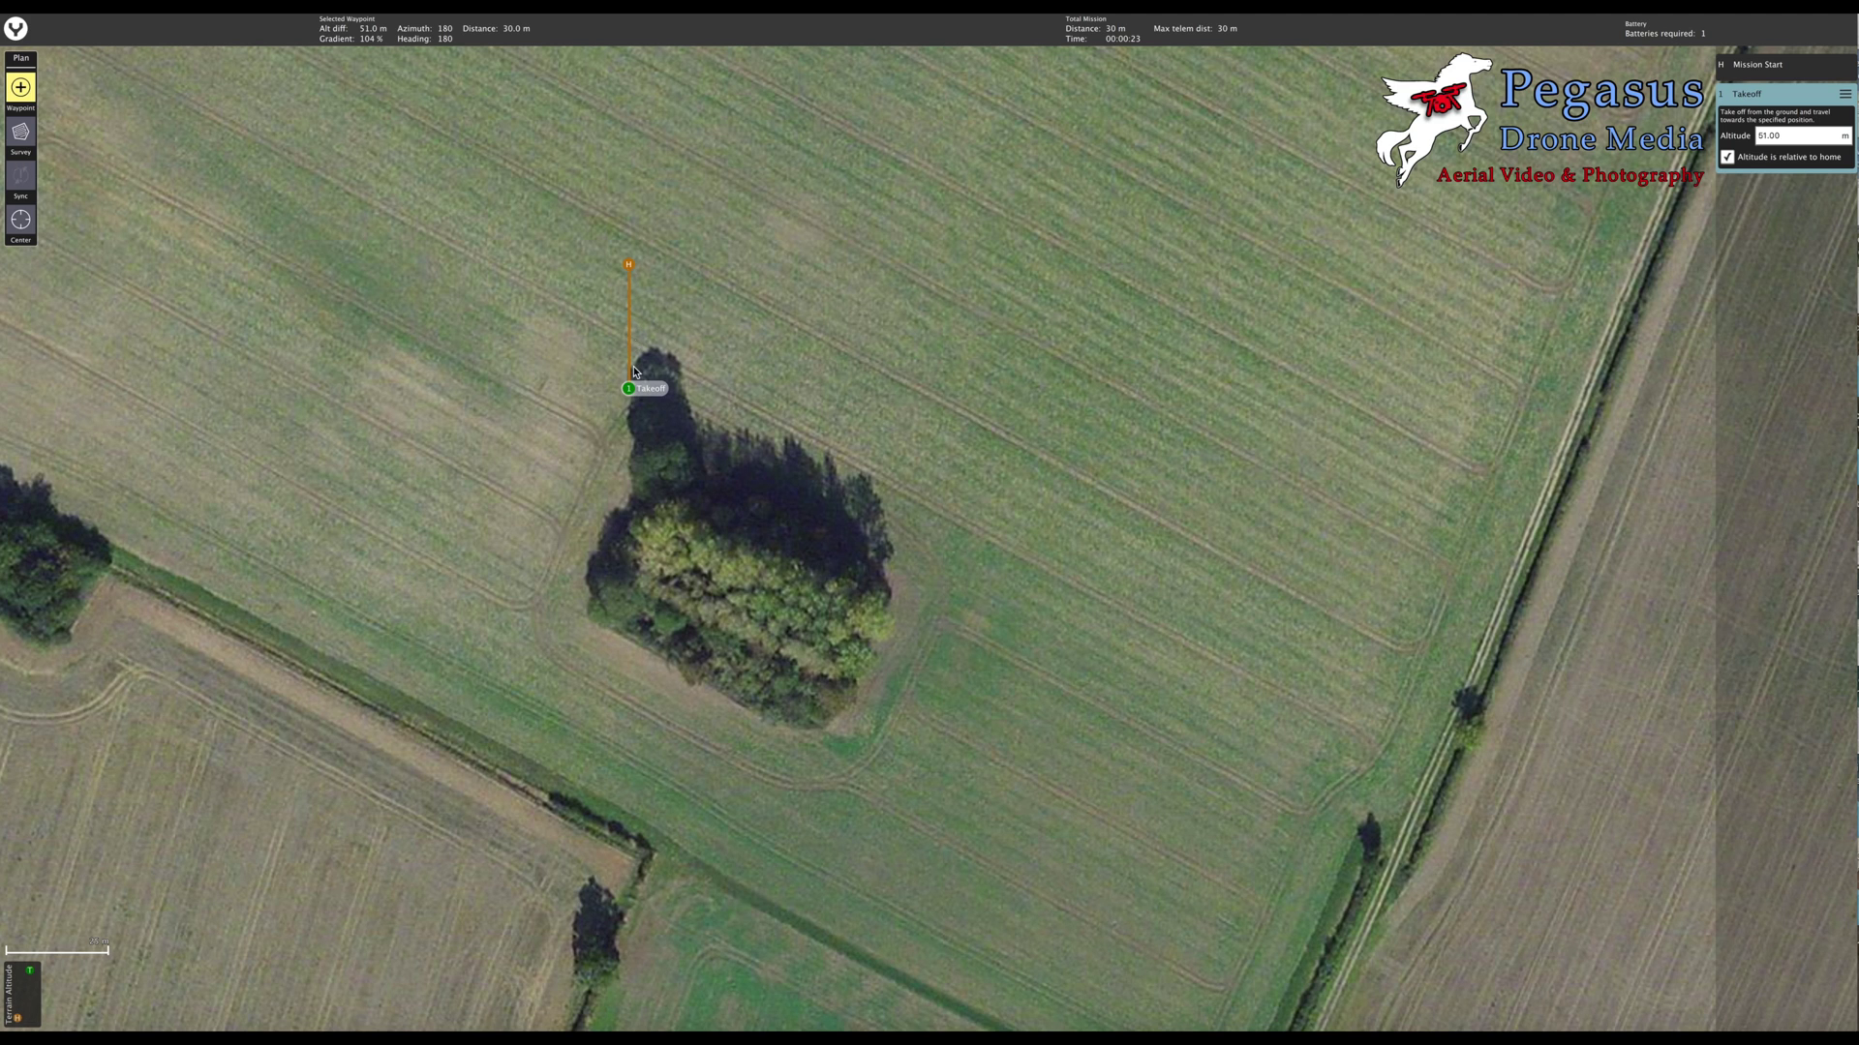
click(629, 266)
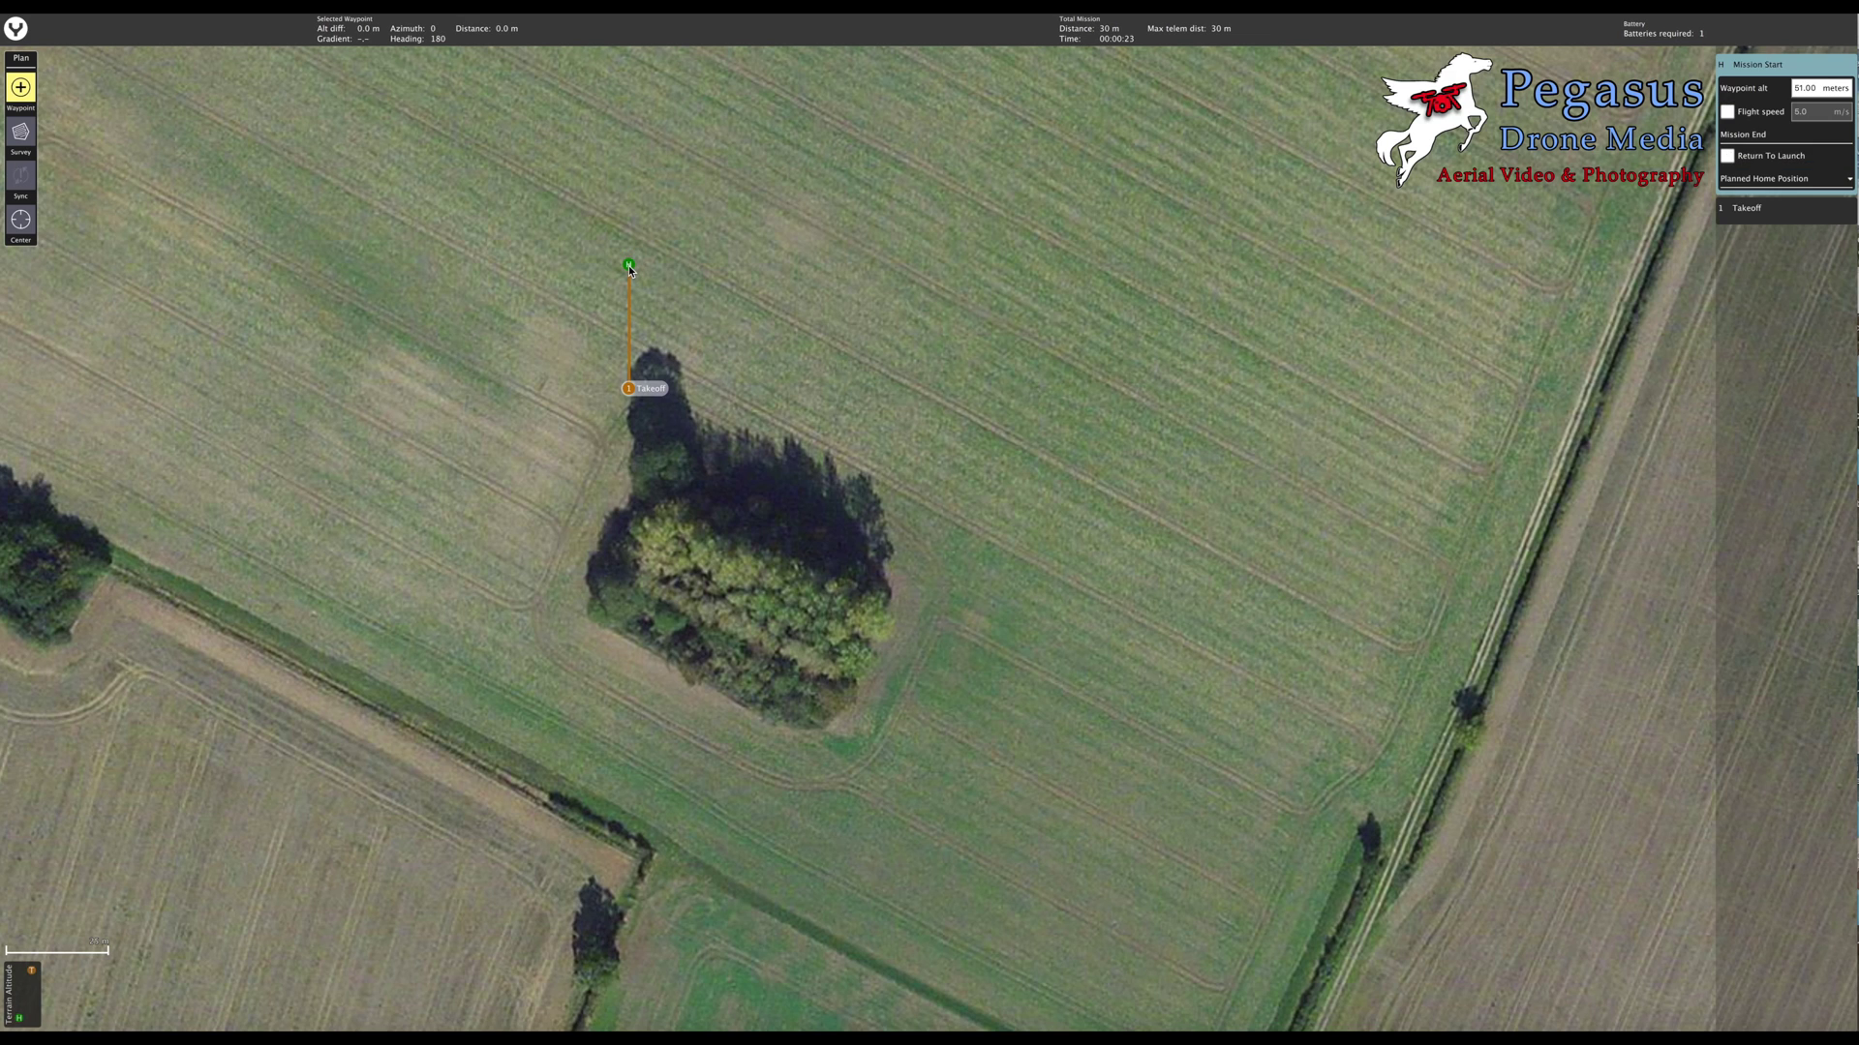
Drag the H home marker down-left to sit just north-west of the Takeoff point
mouse_move(629, 267)
mouse_down()
mouse_move(572, 378)
mouse_move(652, 344)
mouse_move(748, 378)
mouse_move(678, 350)
mouse_move(578, 385)
mouse_move(619, 329)
mouse_move(668, 315)
mouse_move(686, 330)
mouse_move(581, 336)
mouse_move(574, 360)
mouse_up()
Add waypoints 2–13 along the copse's north and east sides to its south-east corner
click(698, 394)
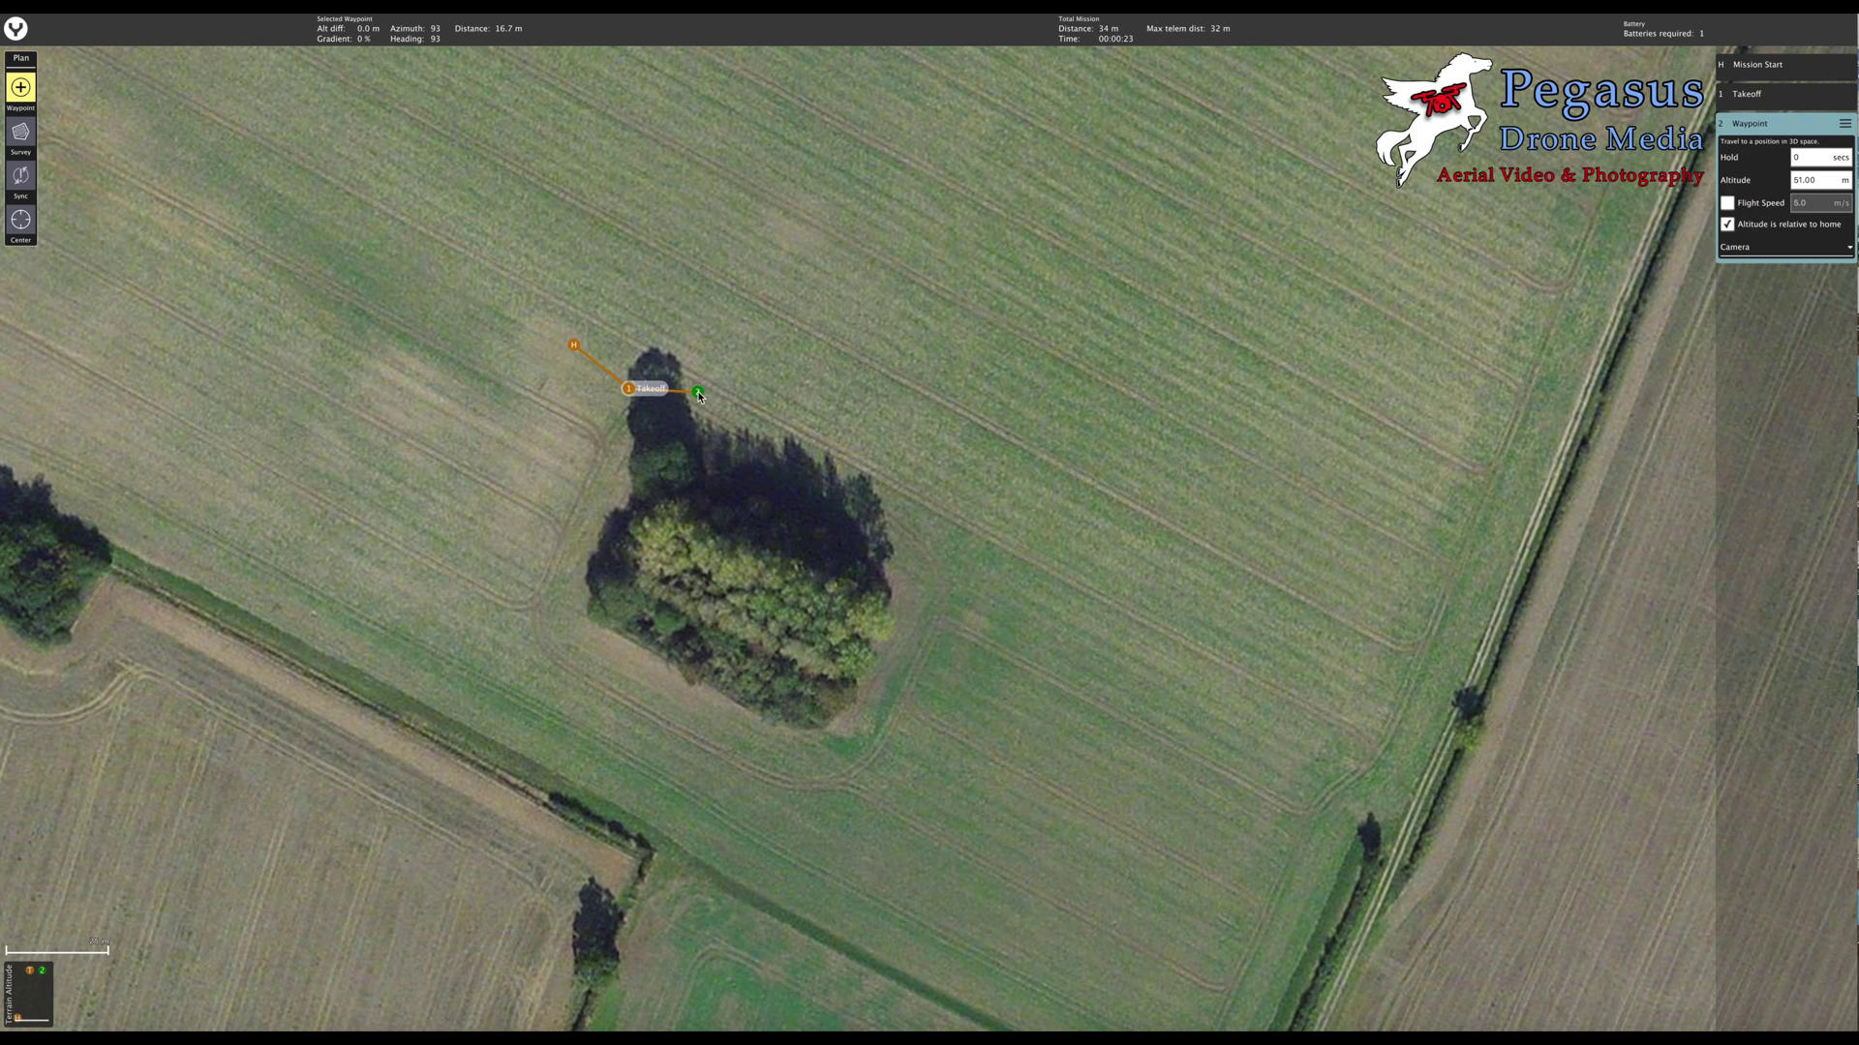
click(757, 402)
click(810, 428)
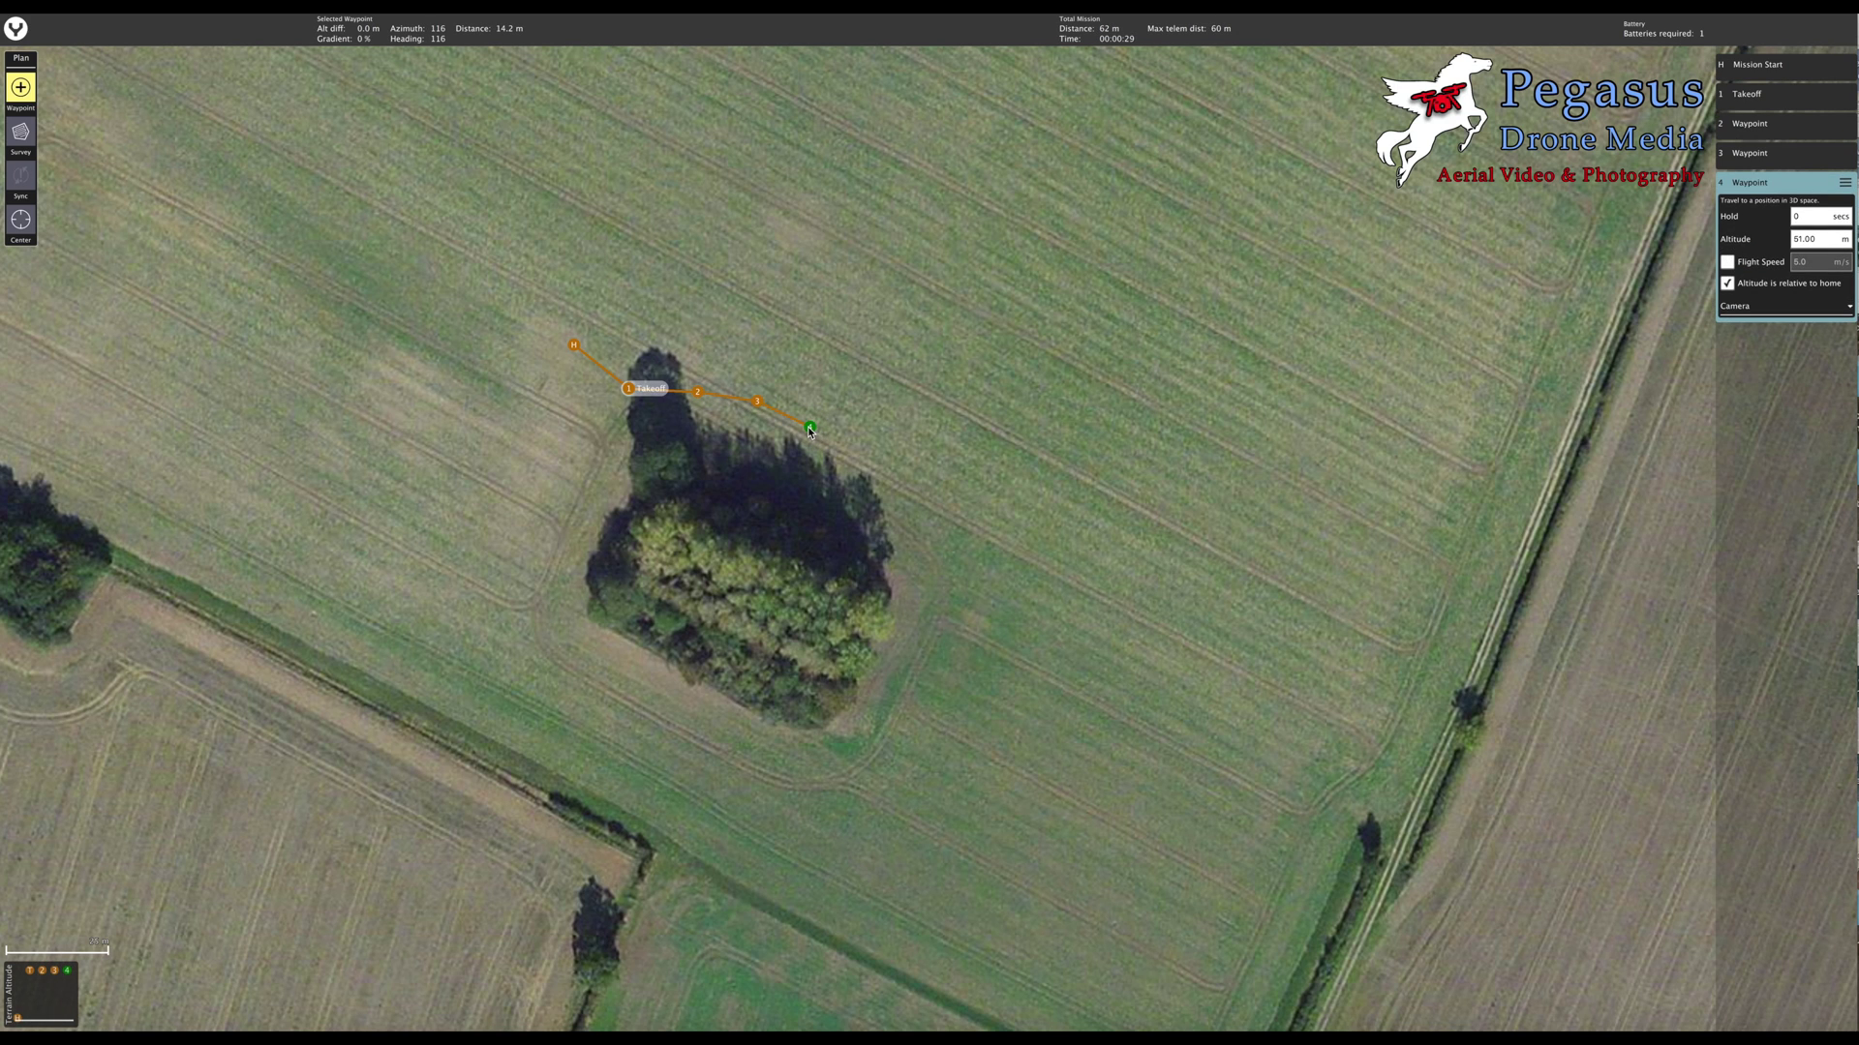
click(860, 452)
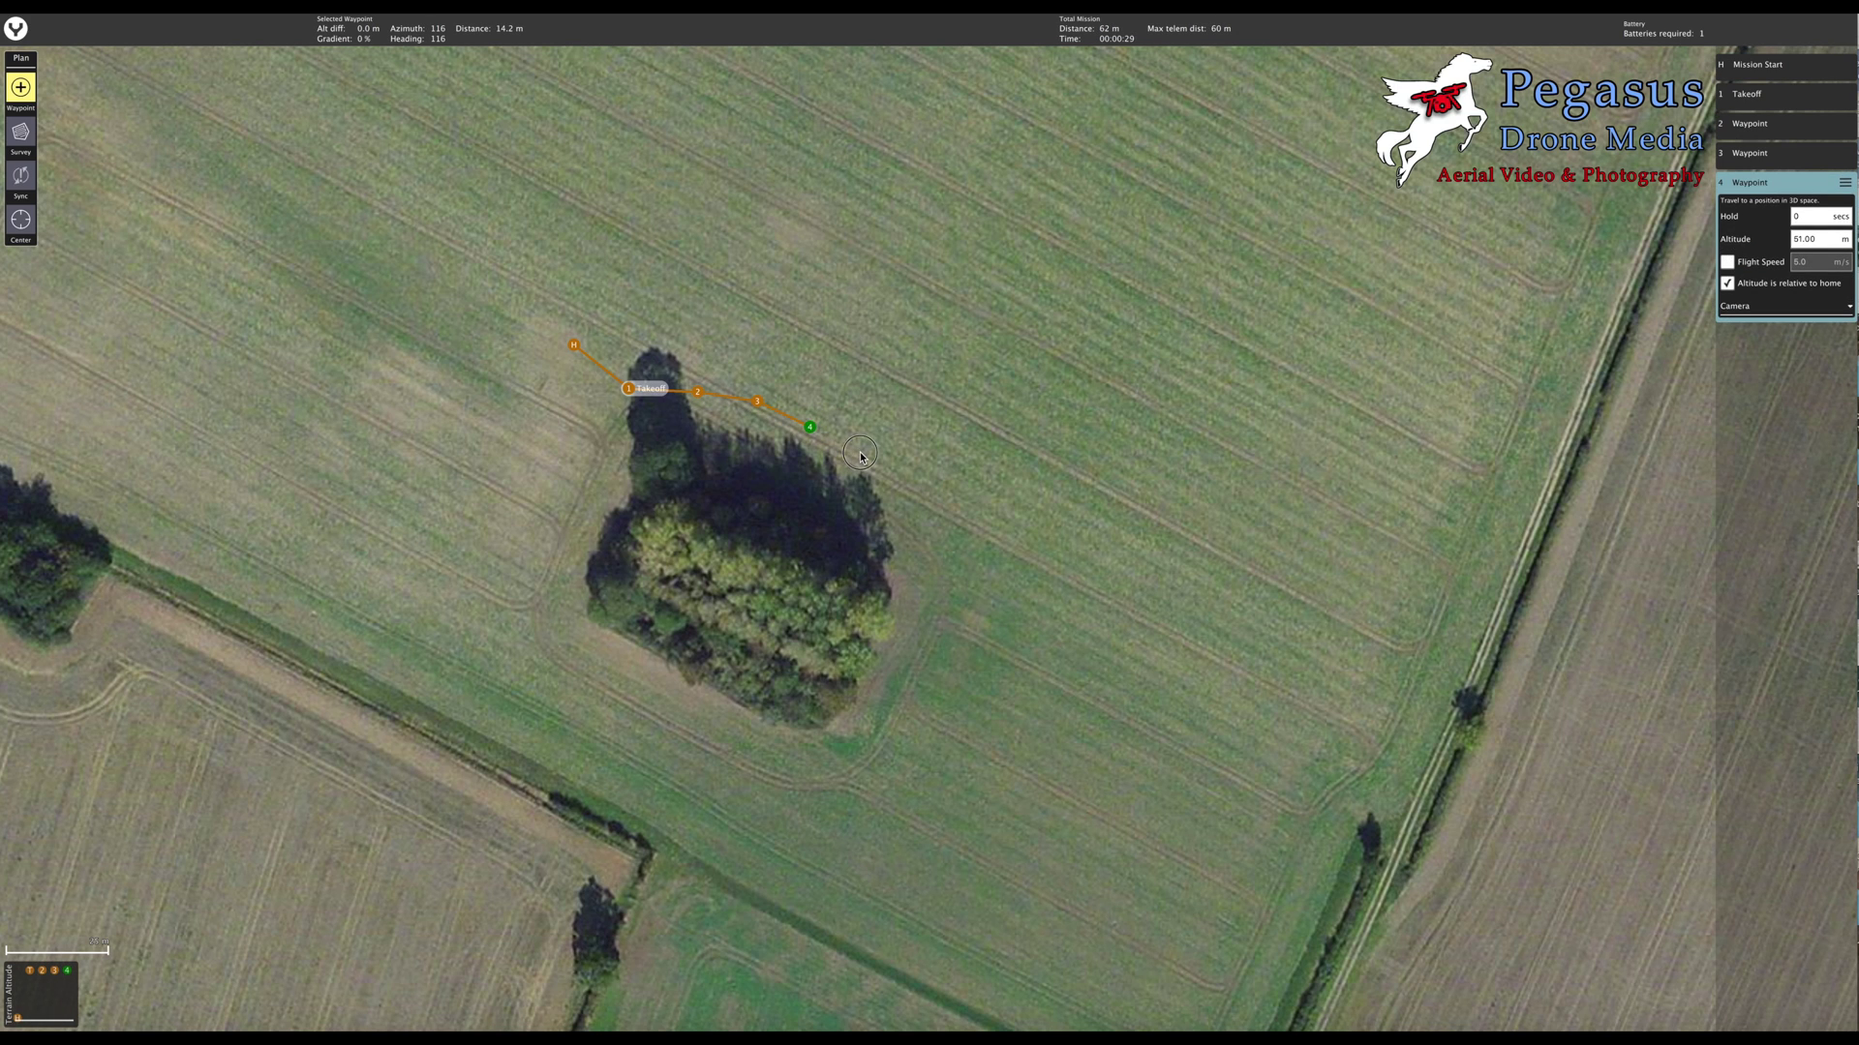
click(899, 484)
click(923, 538)
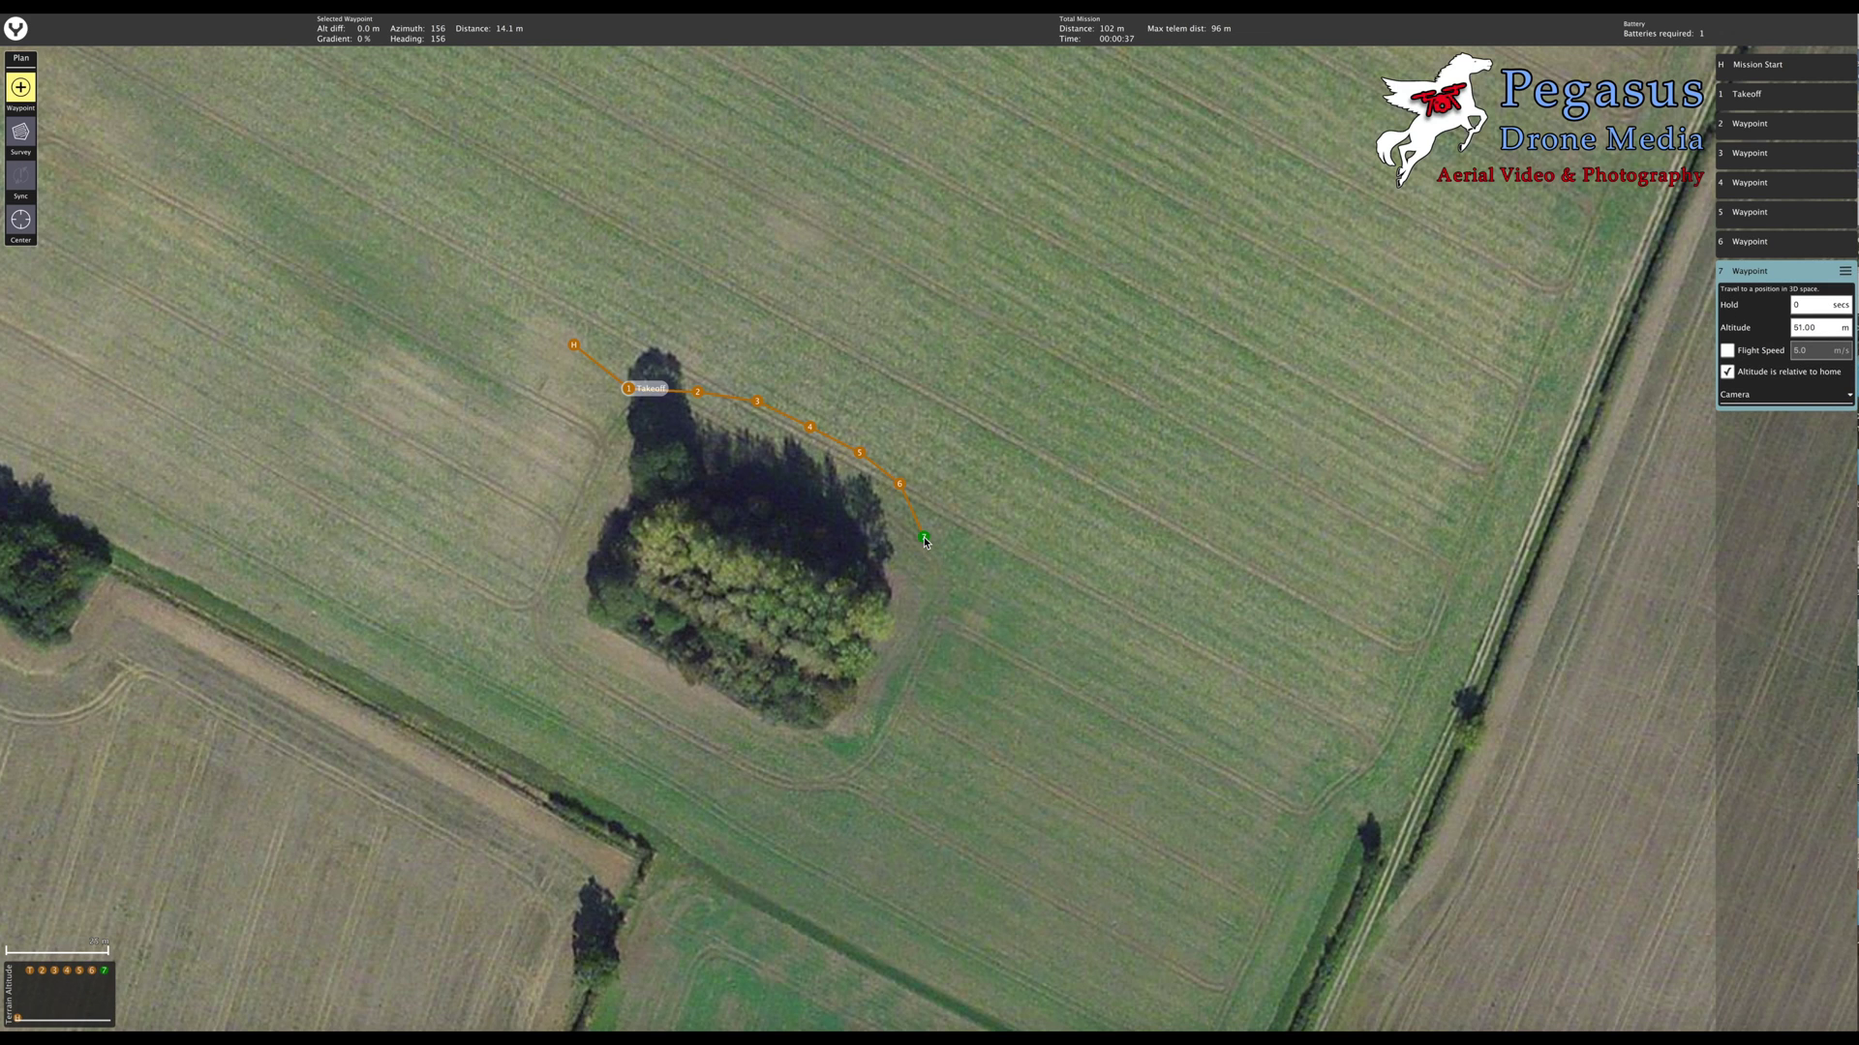
click(934, 586)
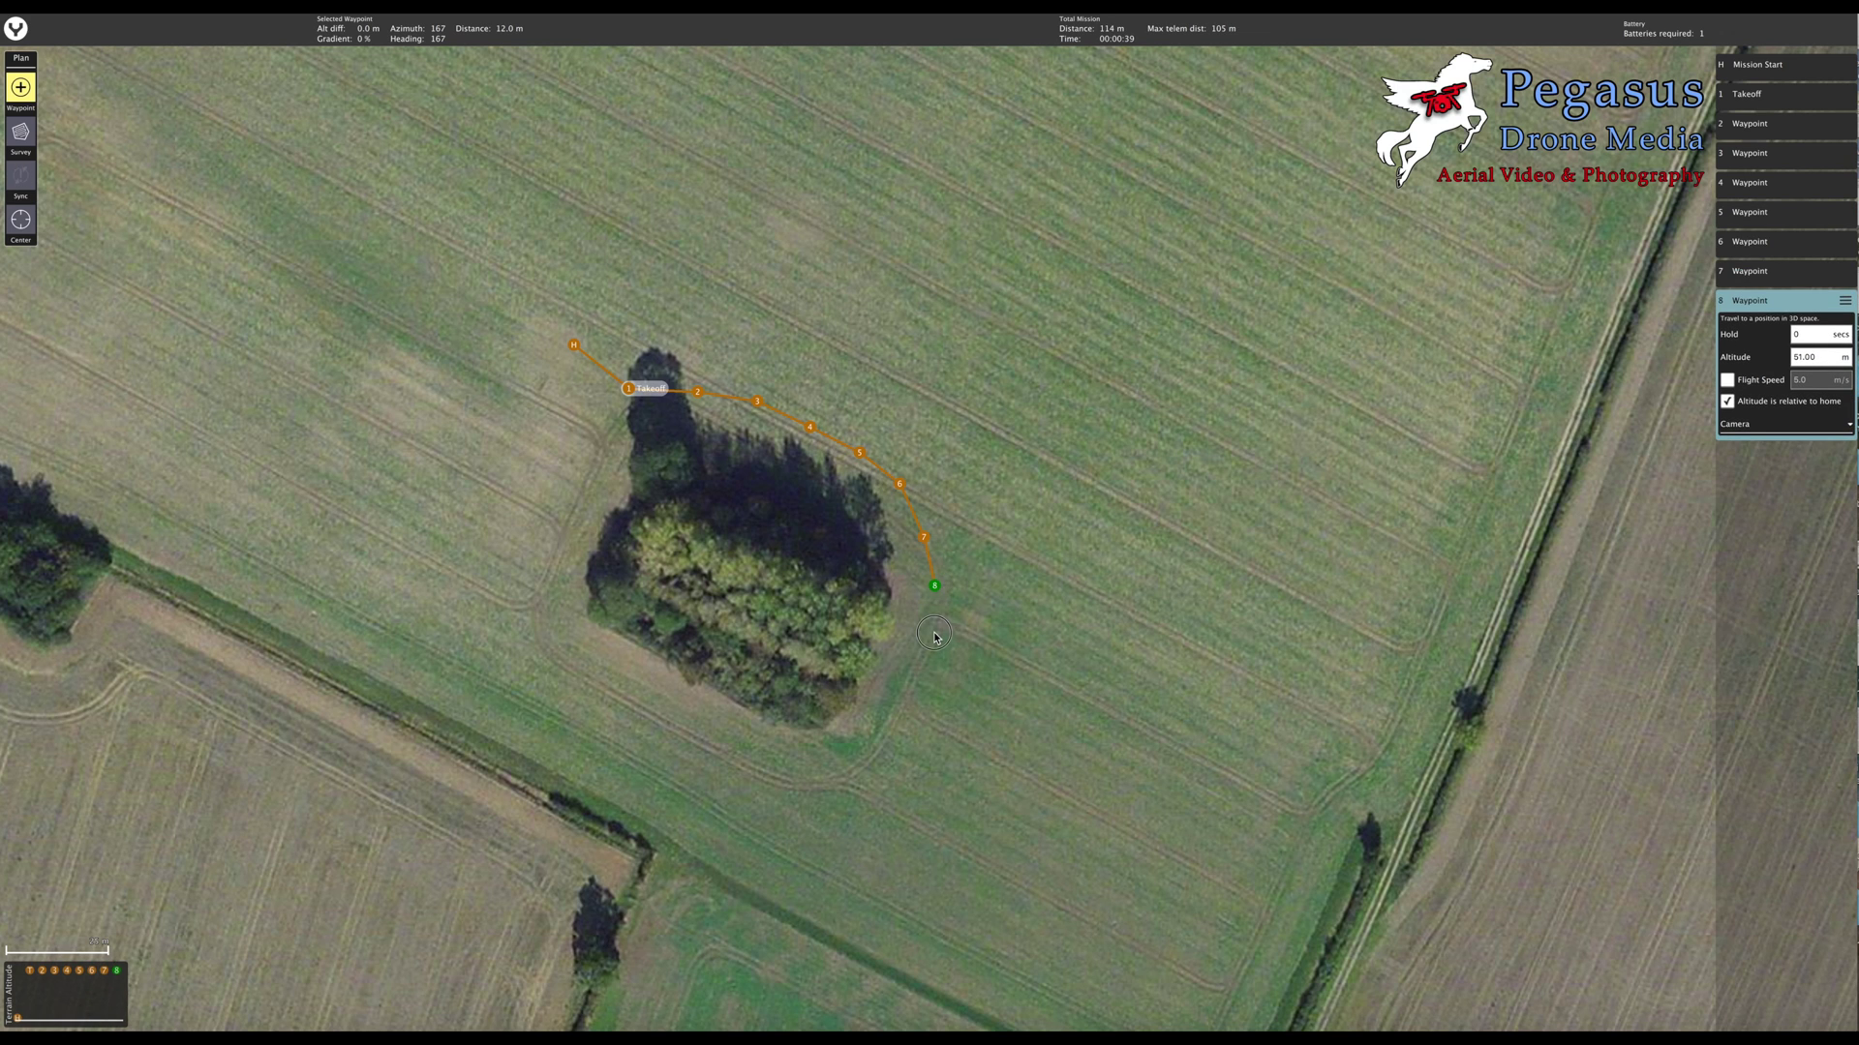
click(934, 634)
click(917, 669)
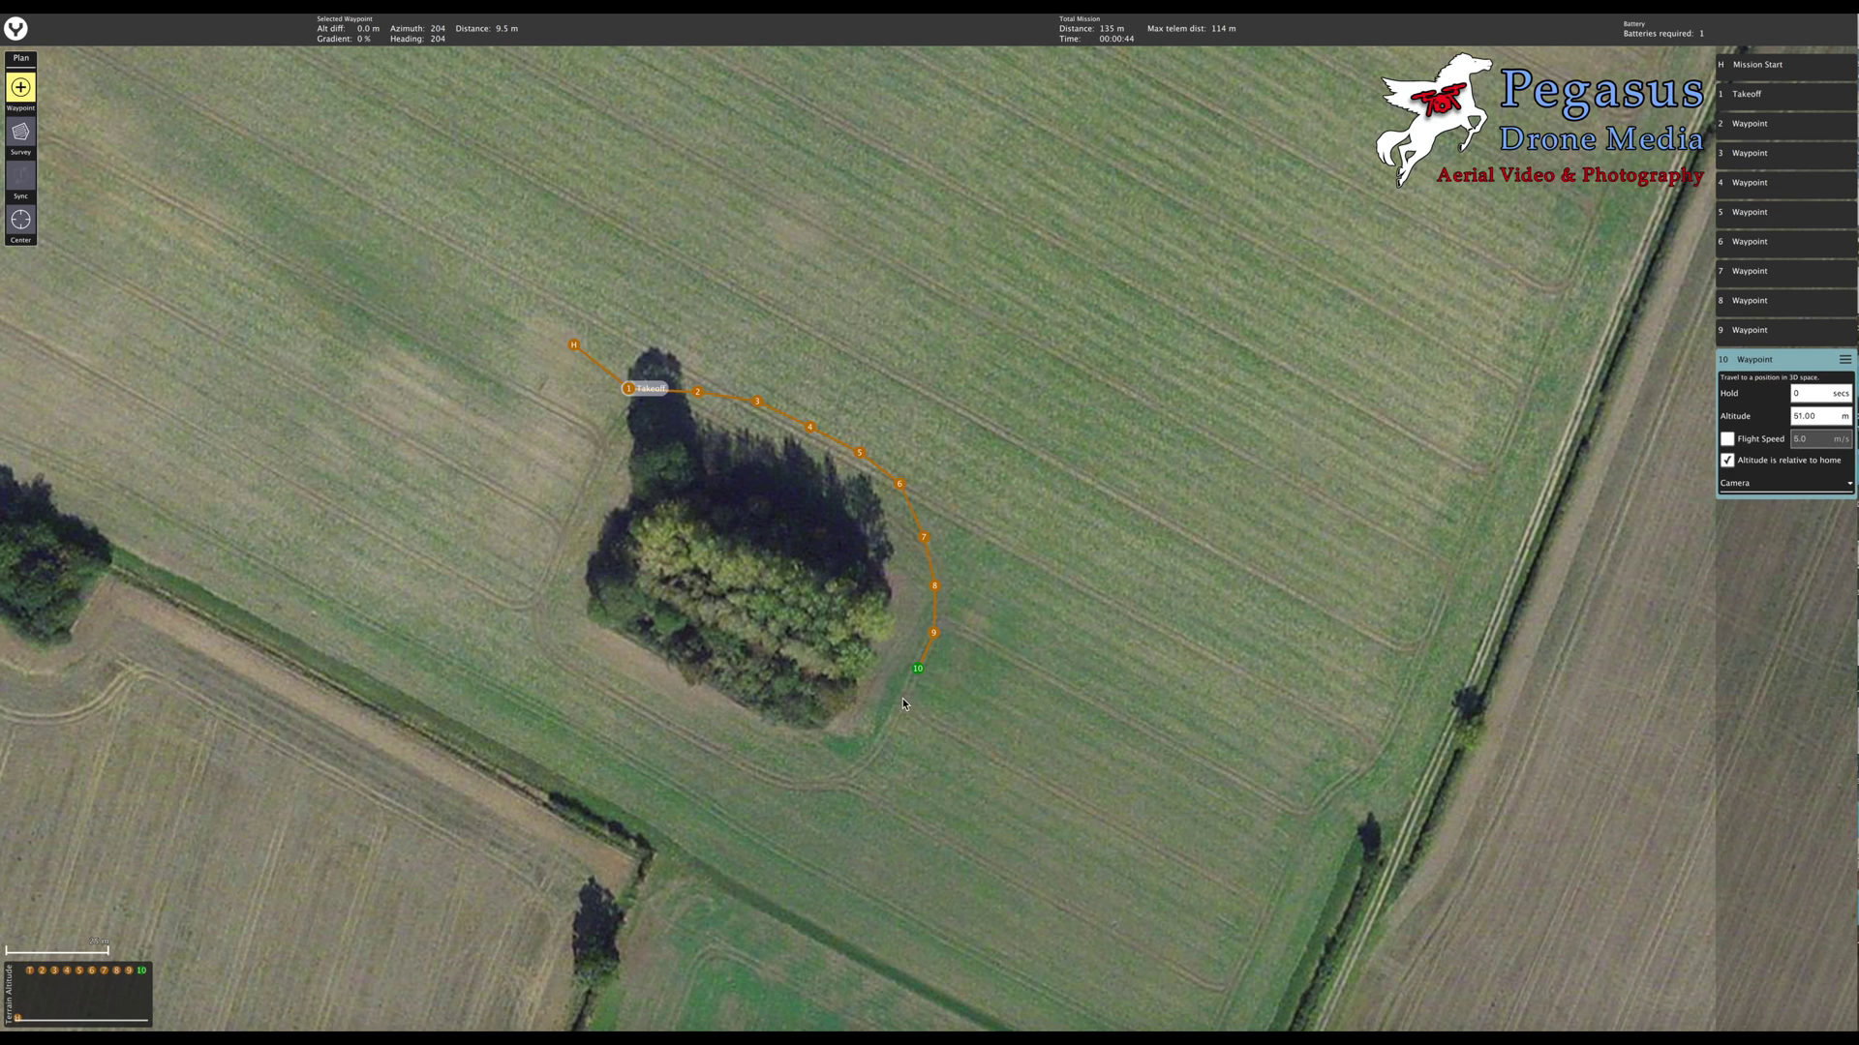
click(900, 700)
click(877, 732)
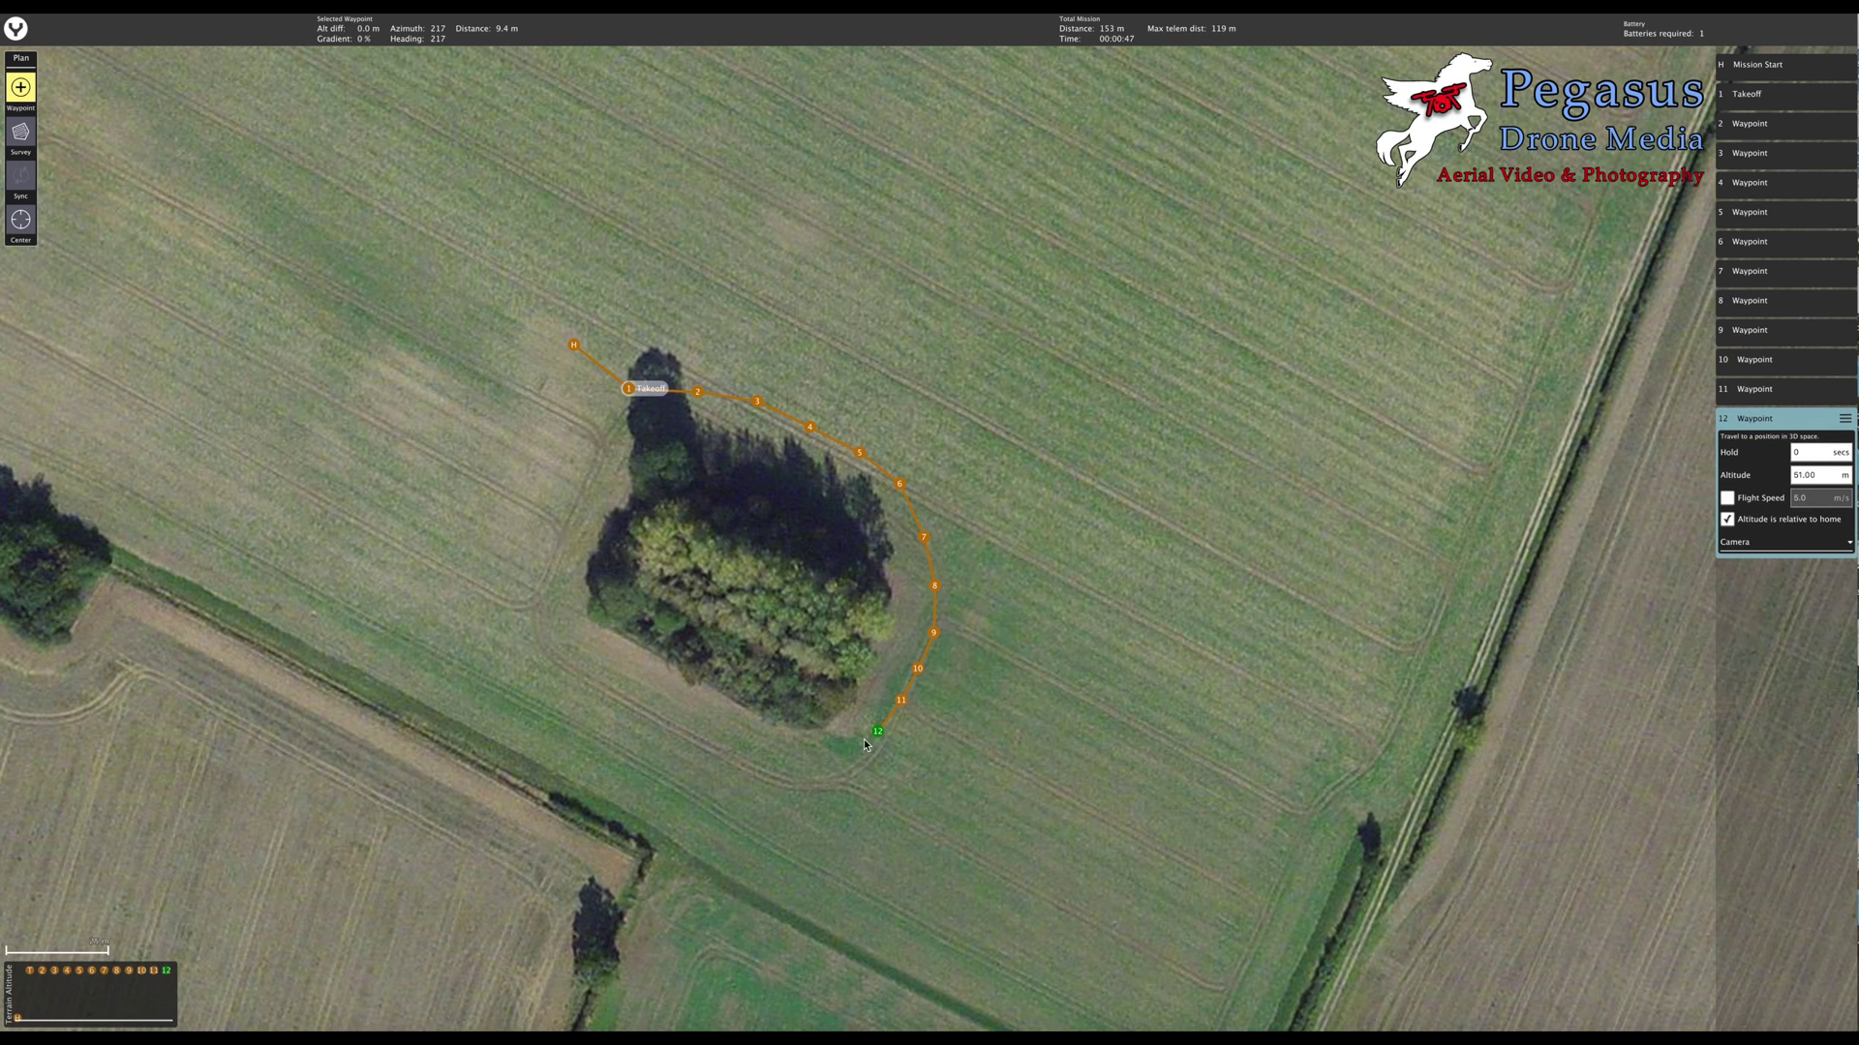
click(838, 750)
Add waypoints 14–25 along the south and west sides, closing the loop near takeoff
click(796, 751)
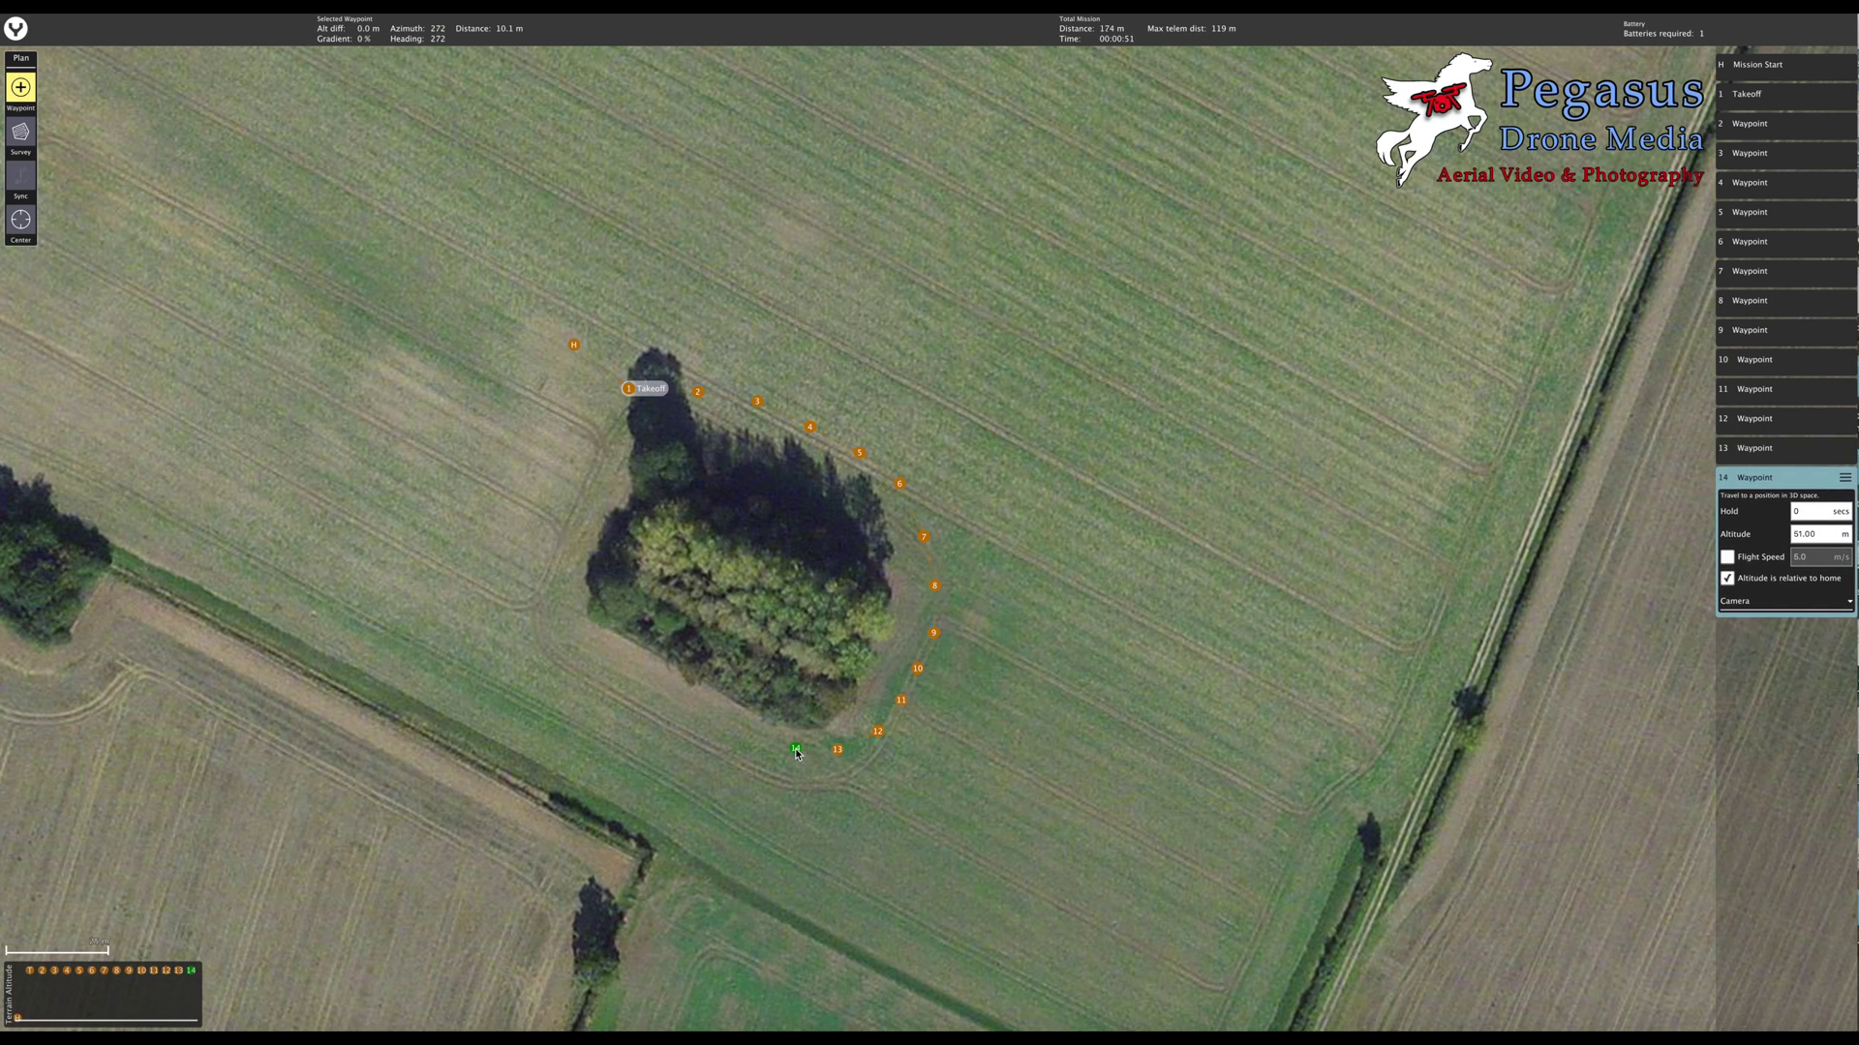
click(743, 737)
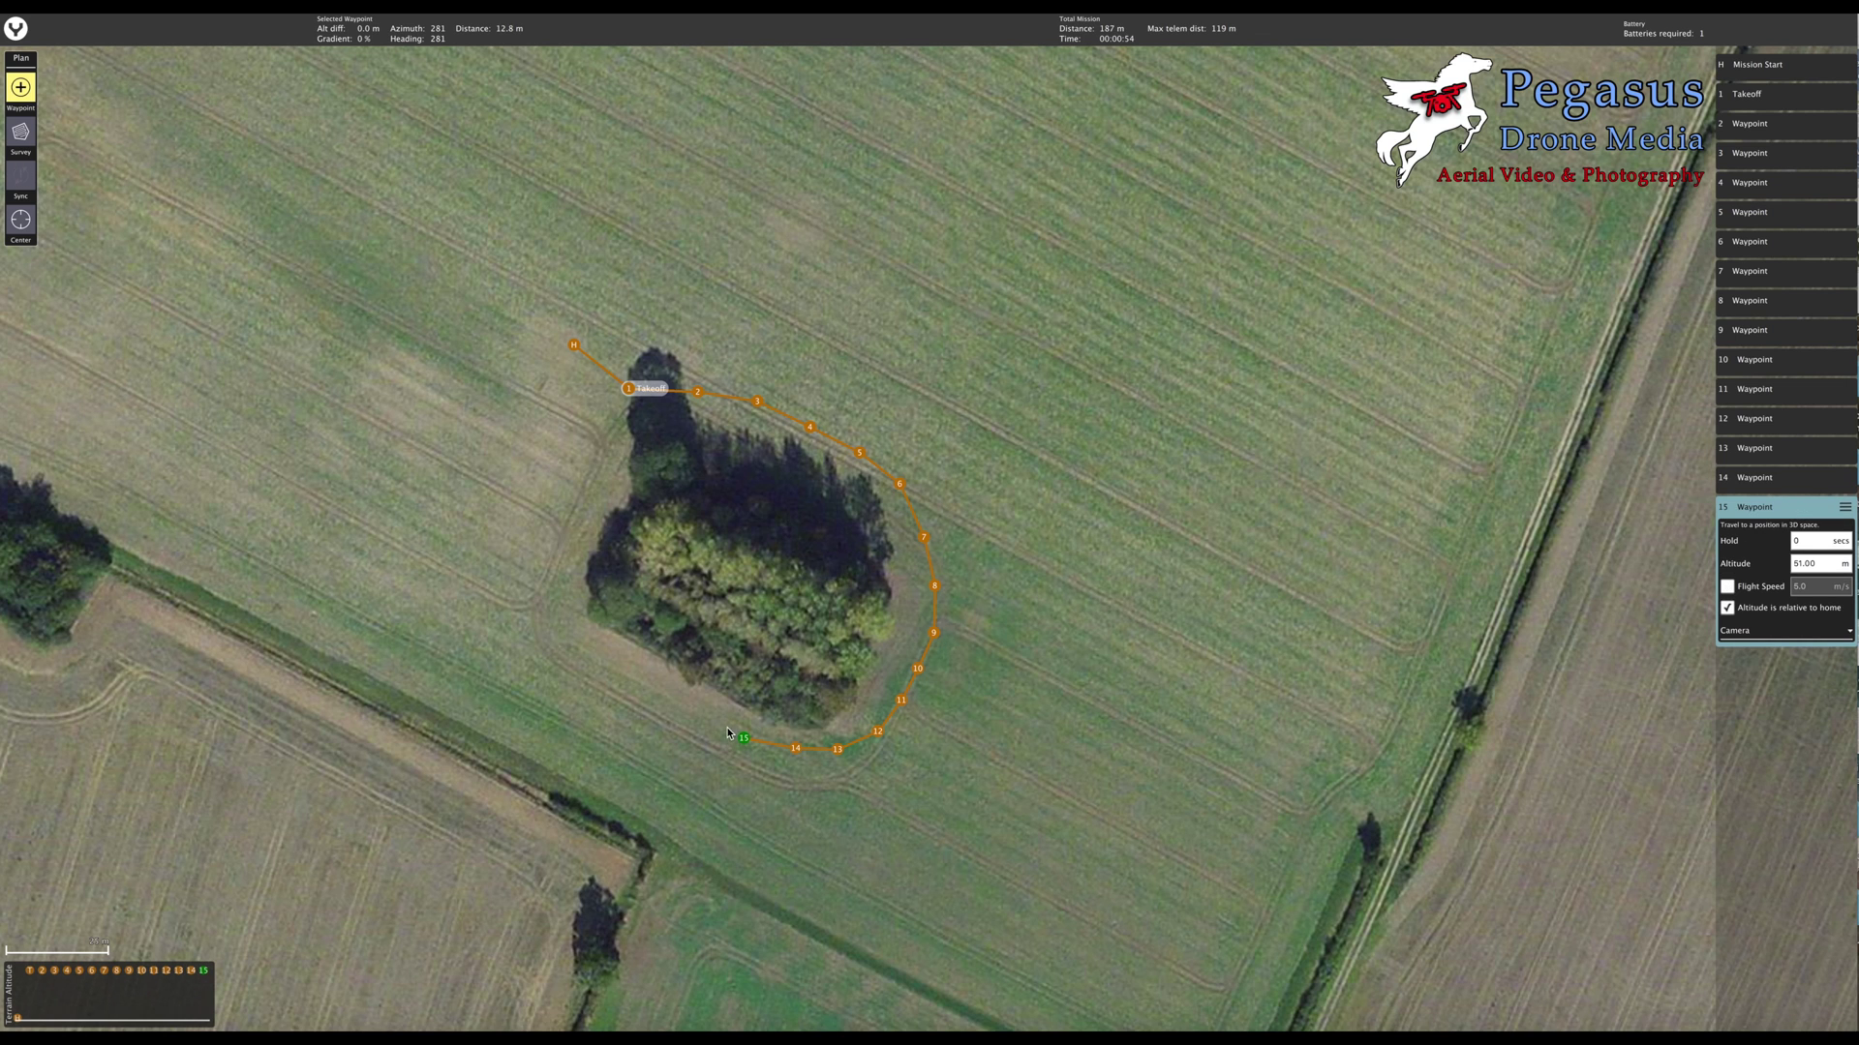
click(698, 720)
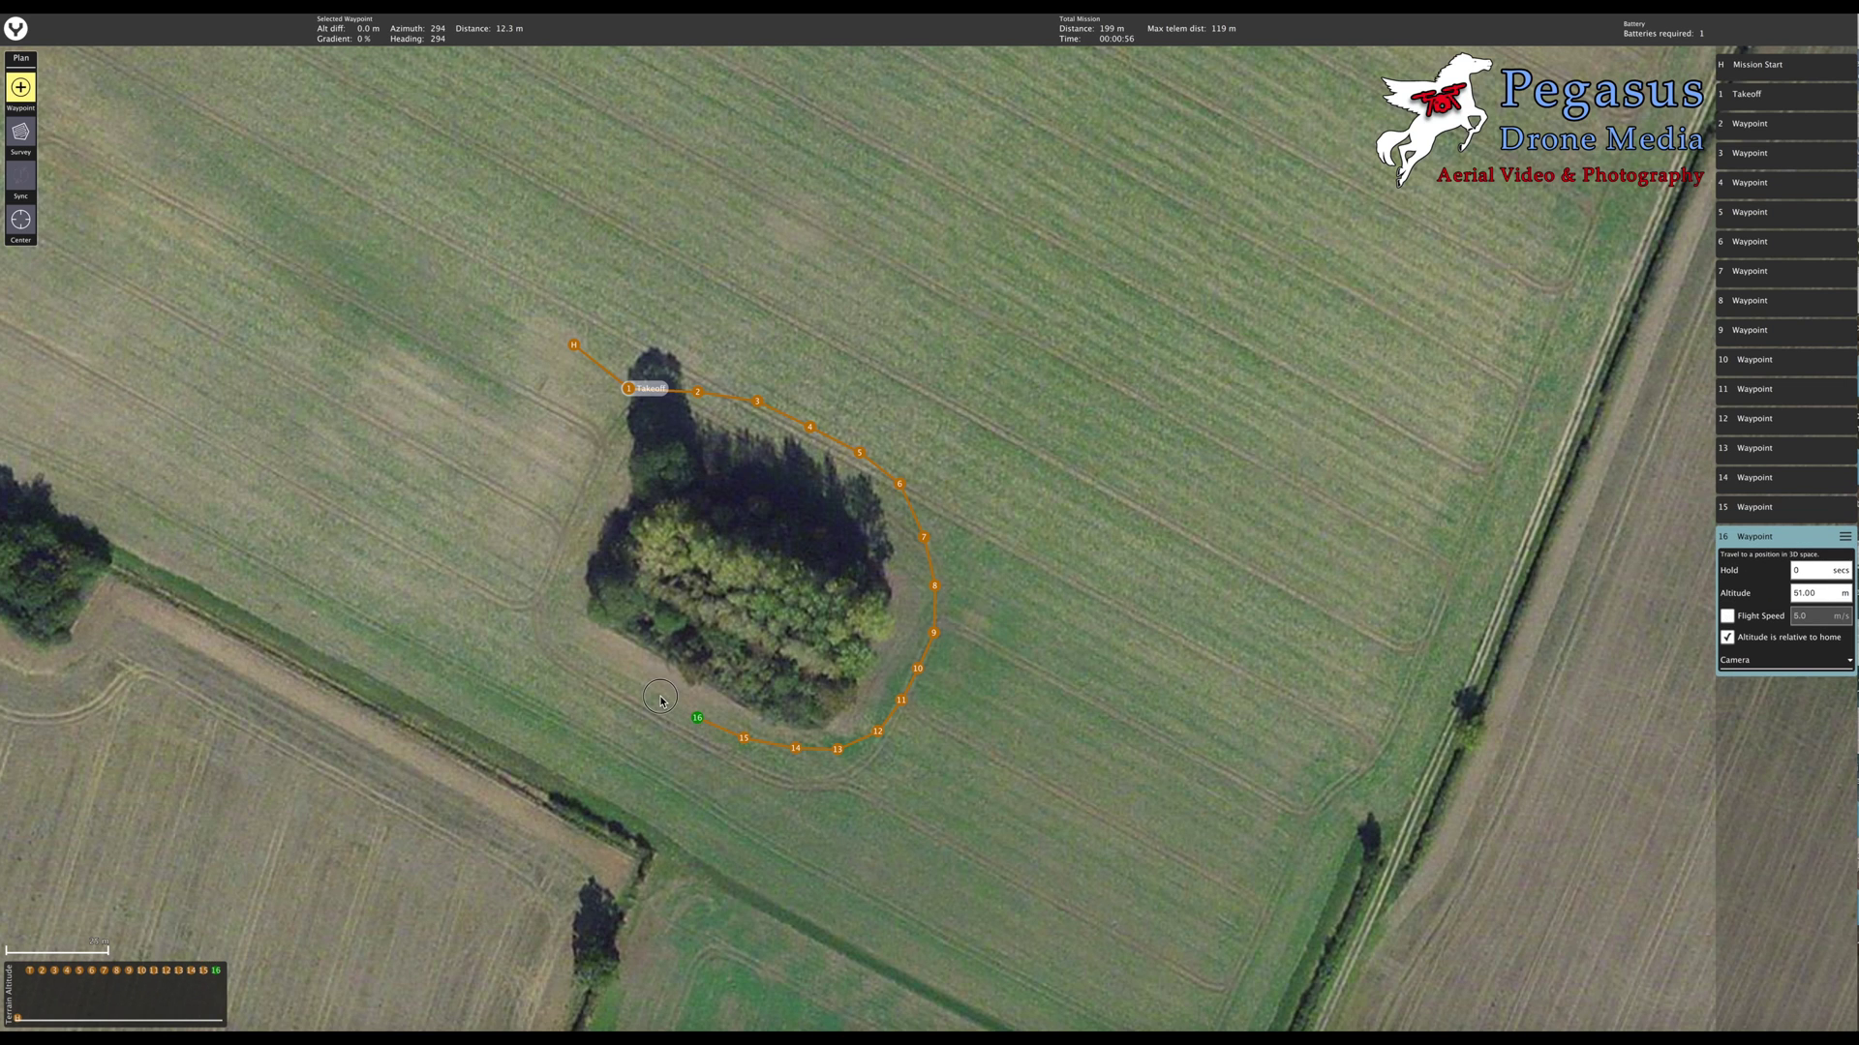
click(660, 698)
click(627, 677)
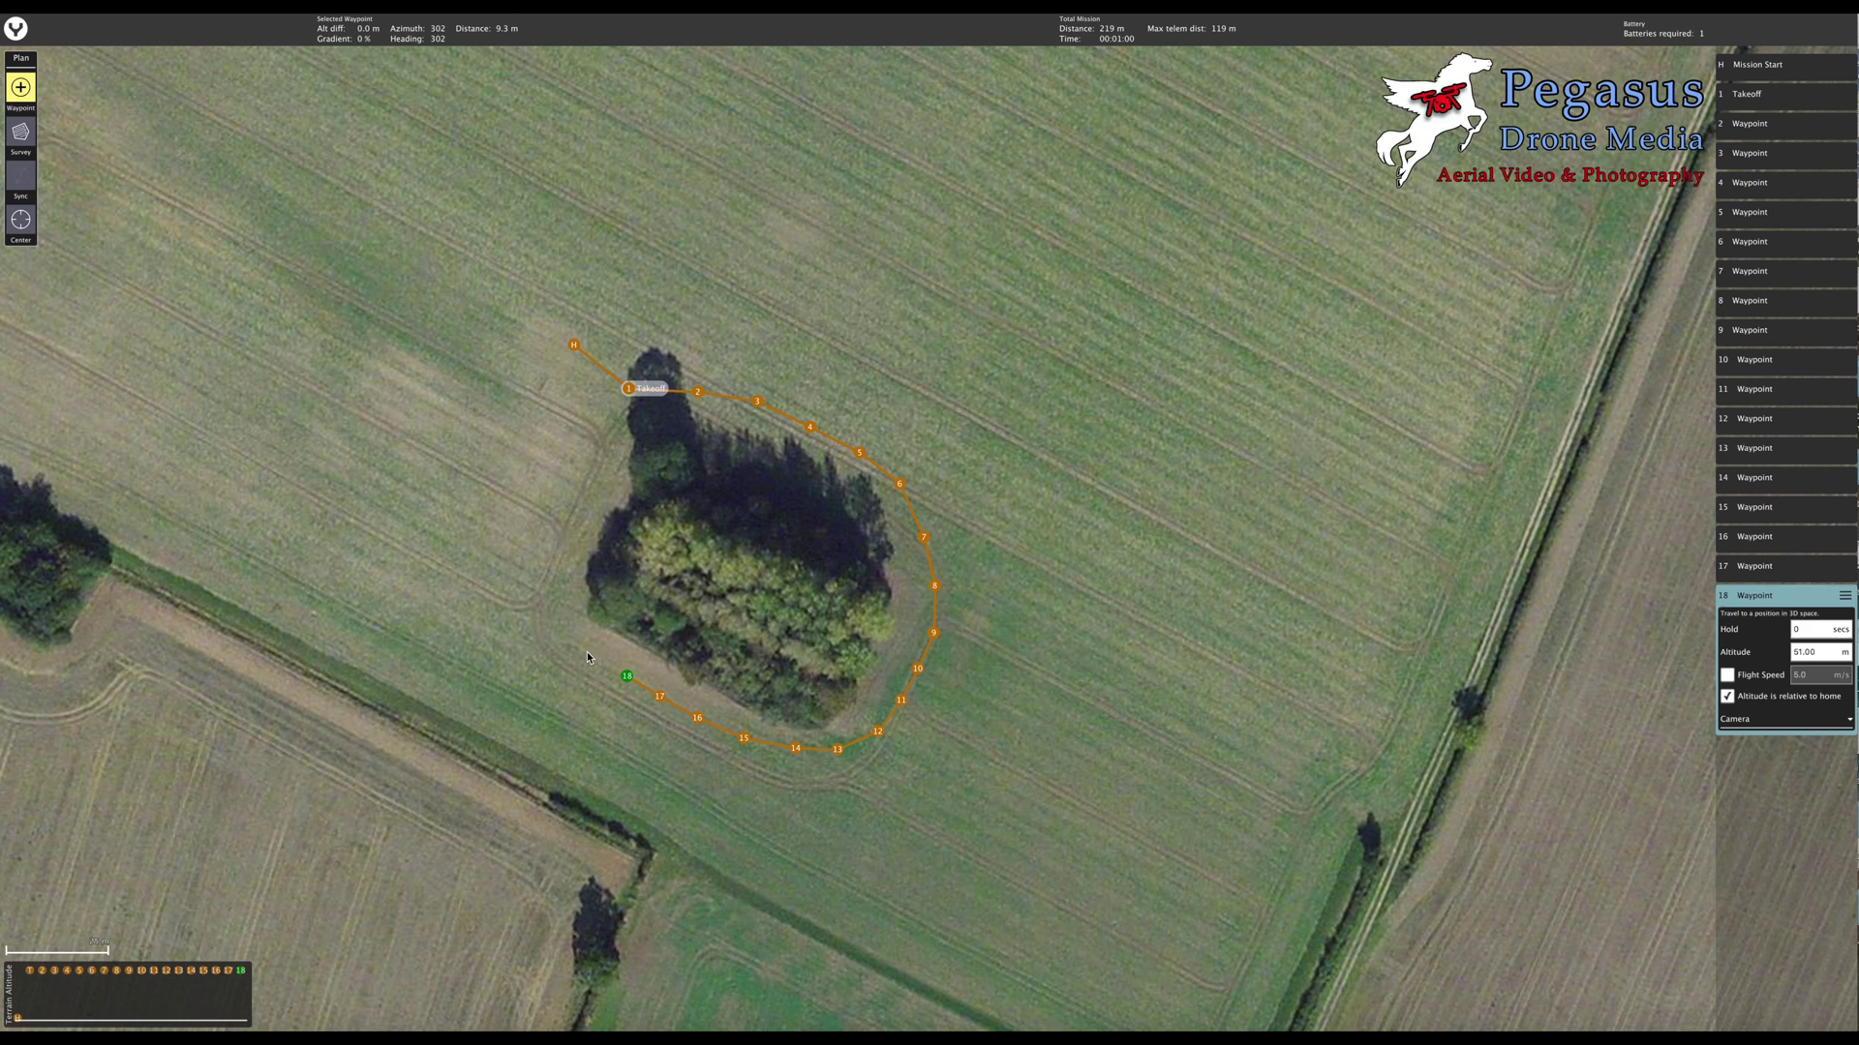
click(589, 653)
click(568, 629)
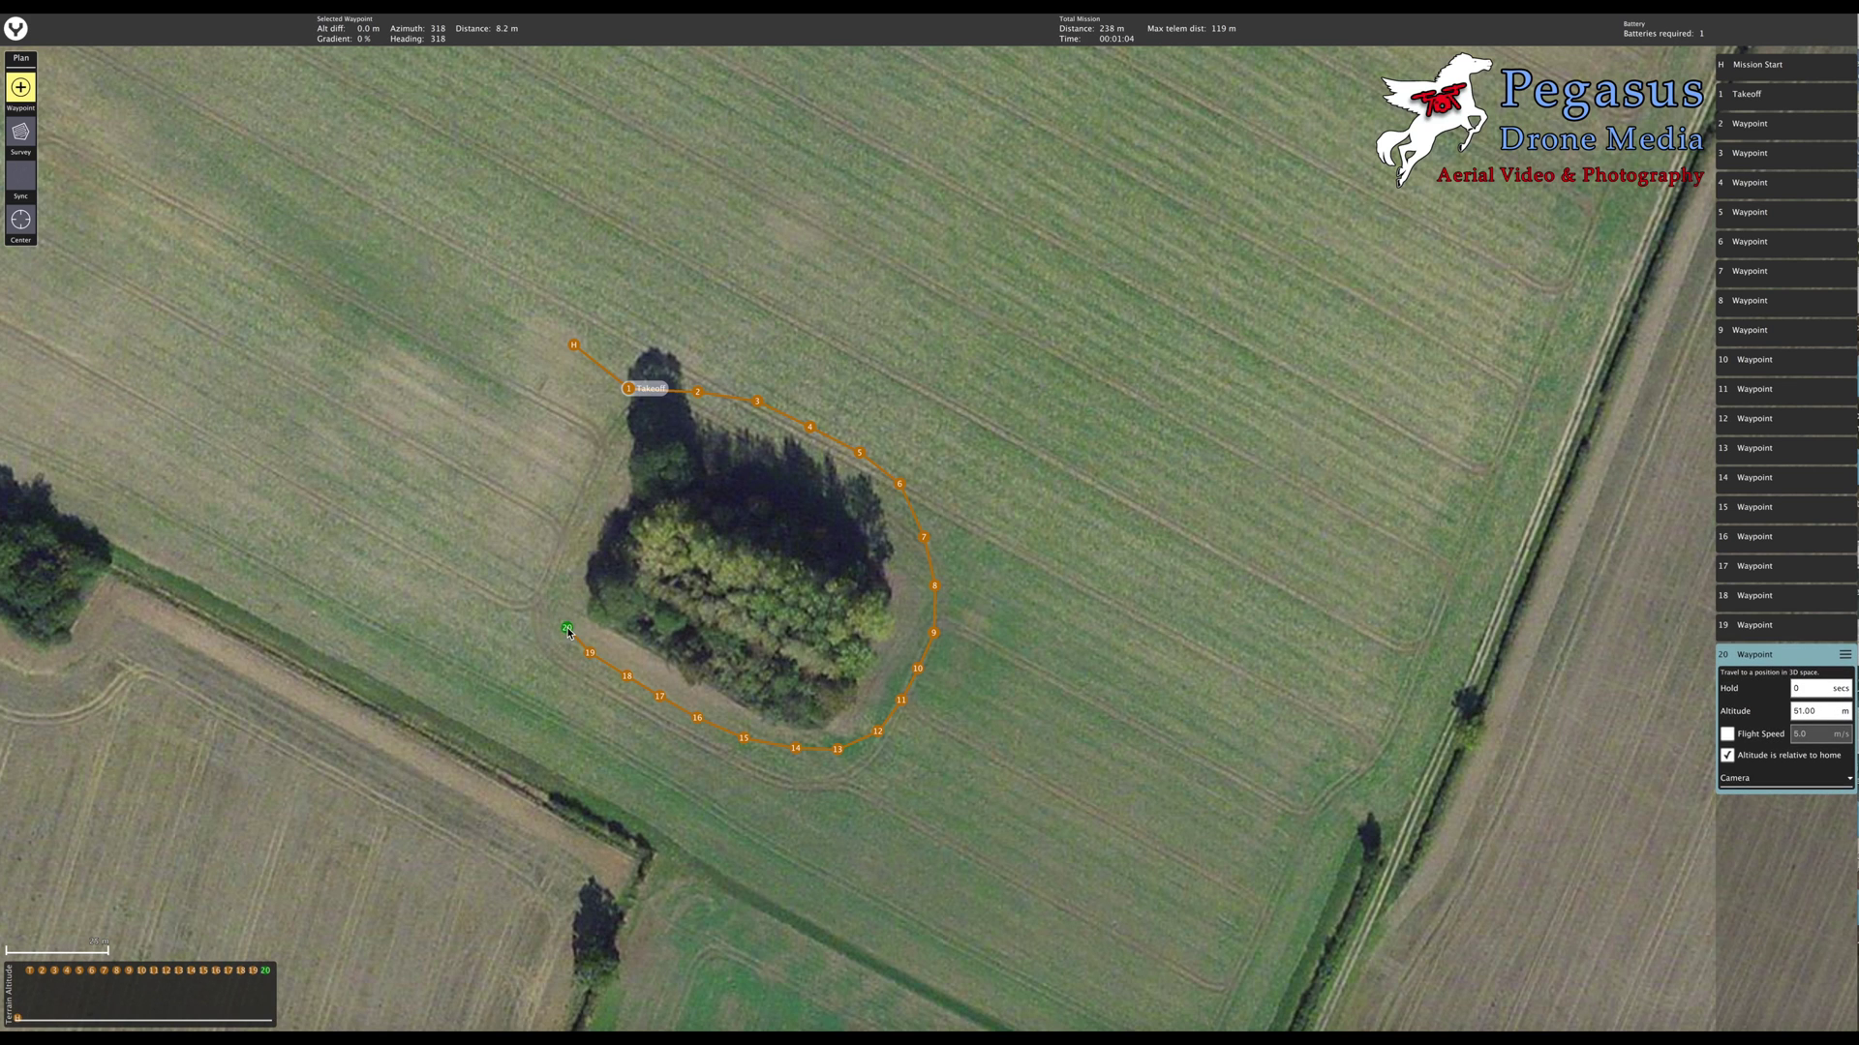
click(545, 580)
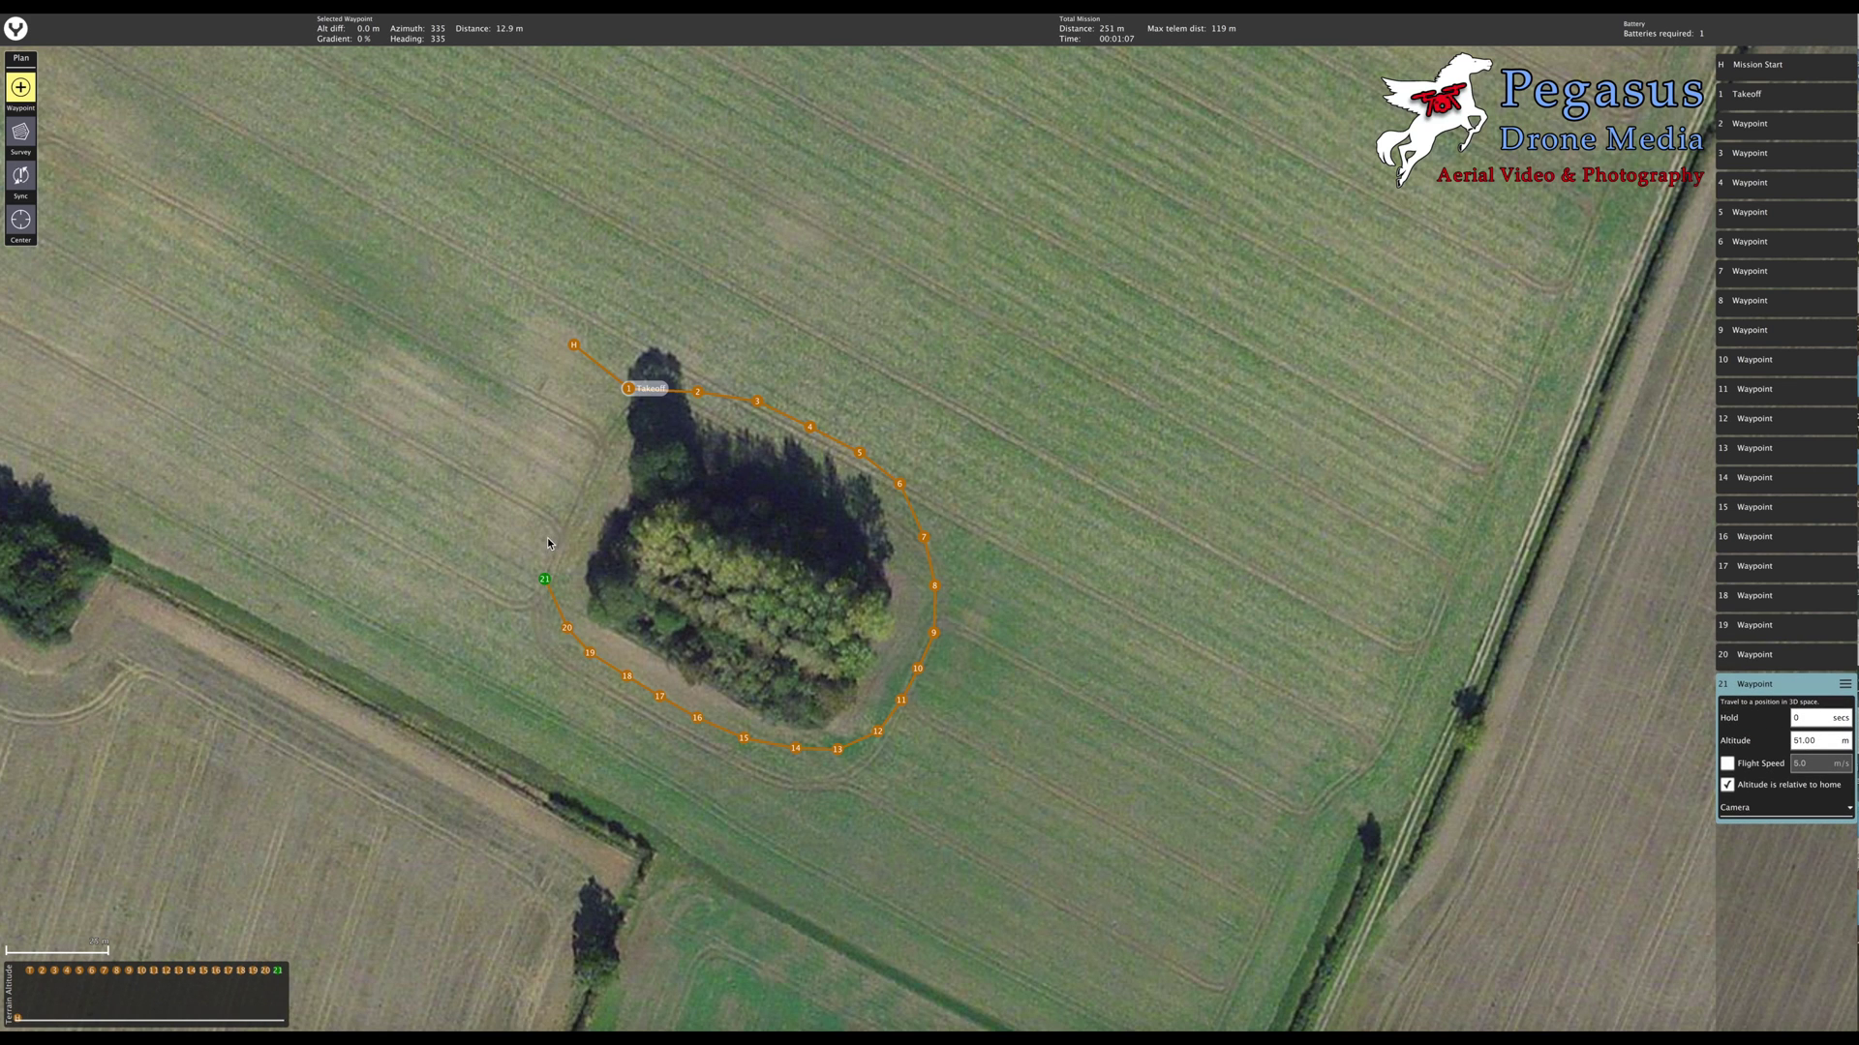
click(548, 538)
click(569, 495)
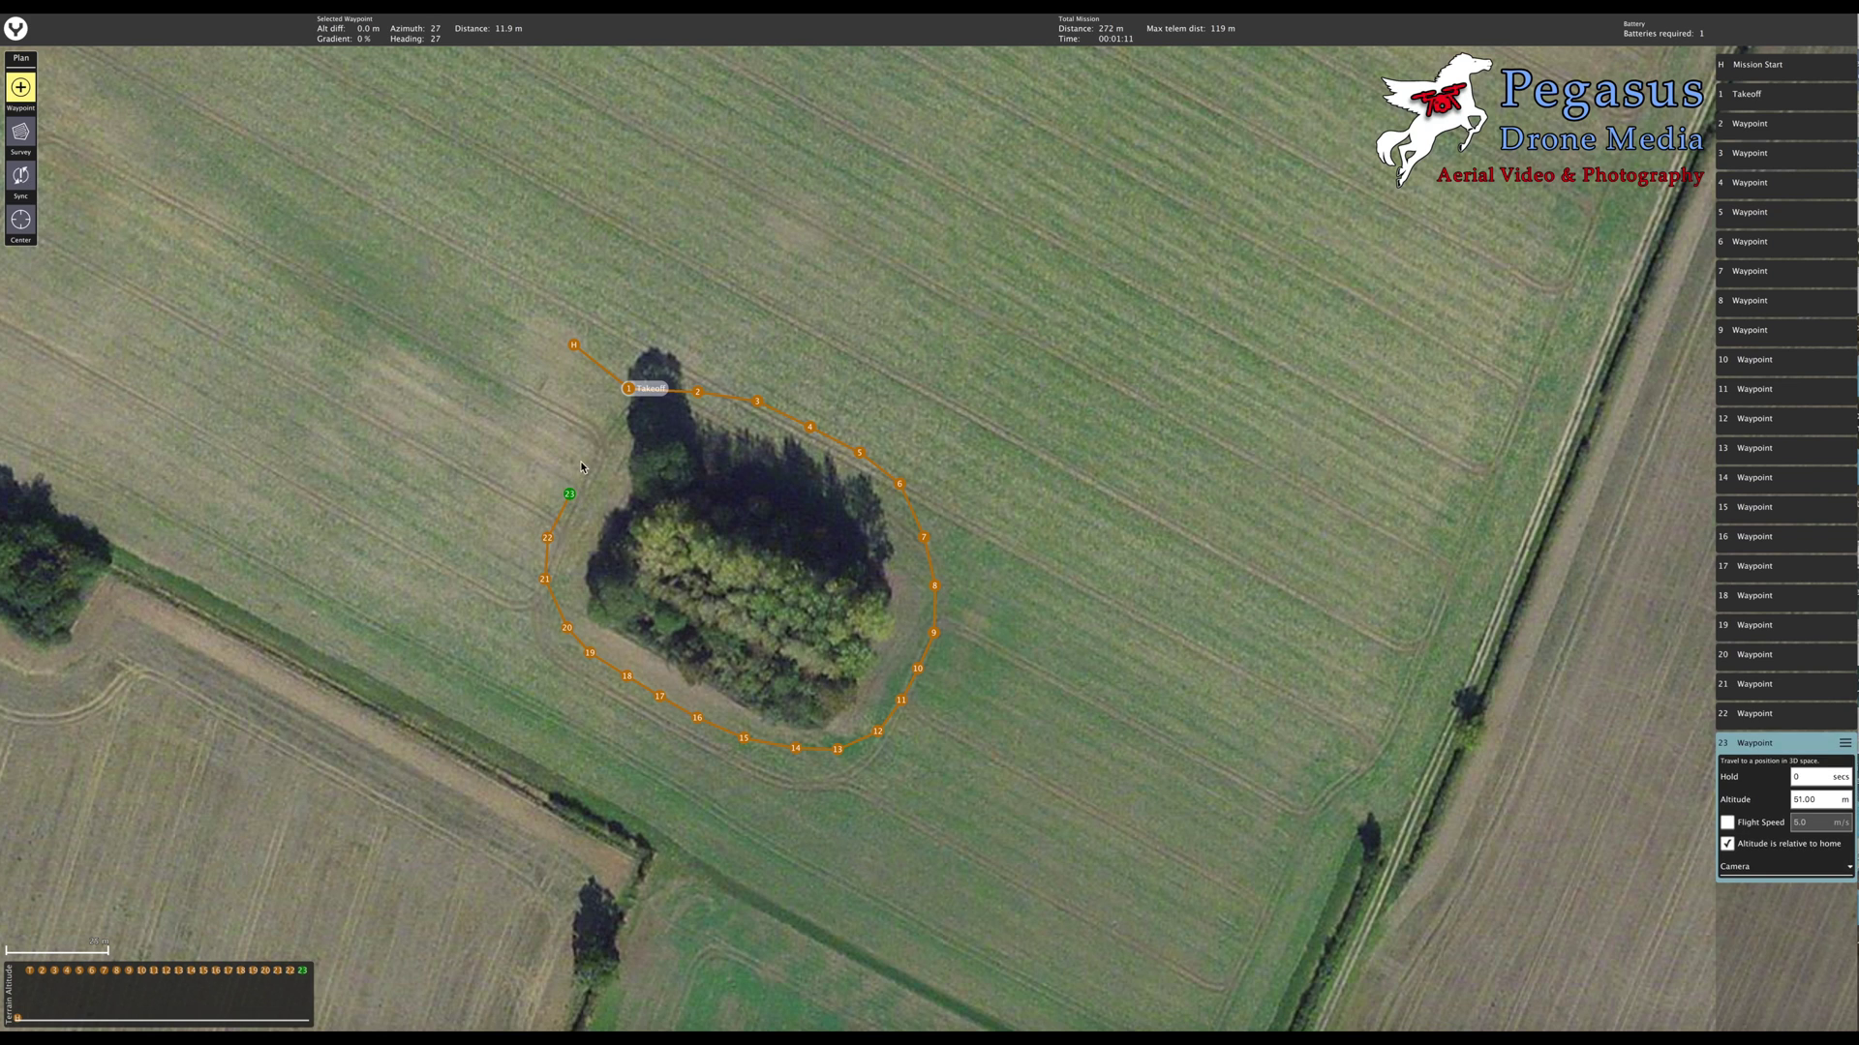
click(584, 452)
click(610, 414)
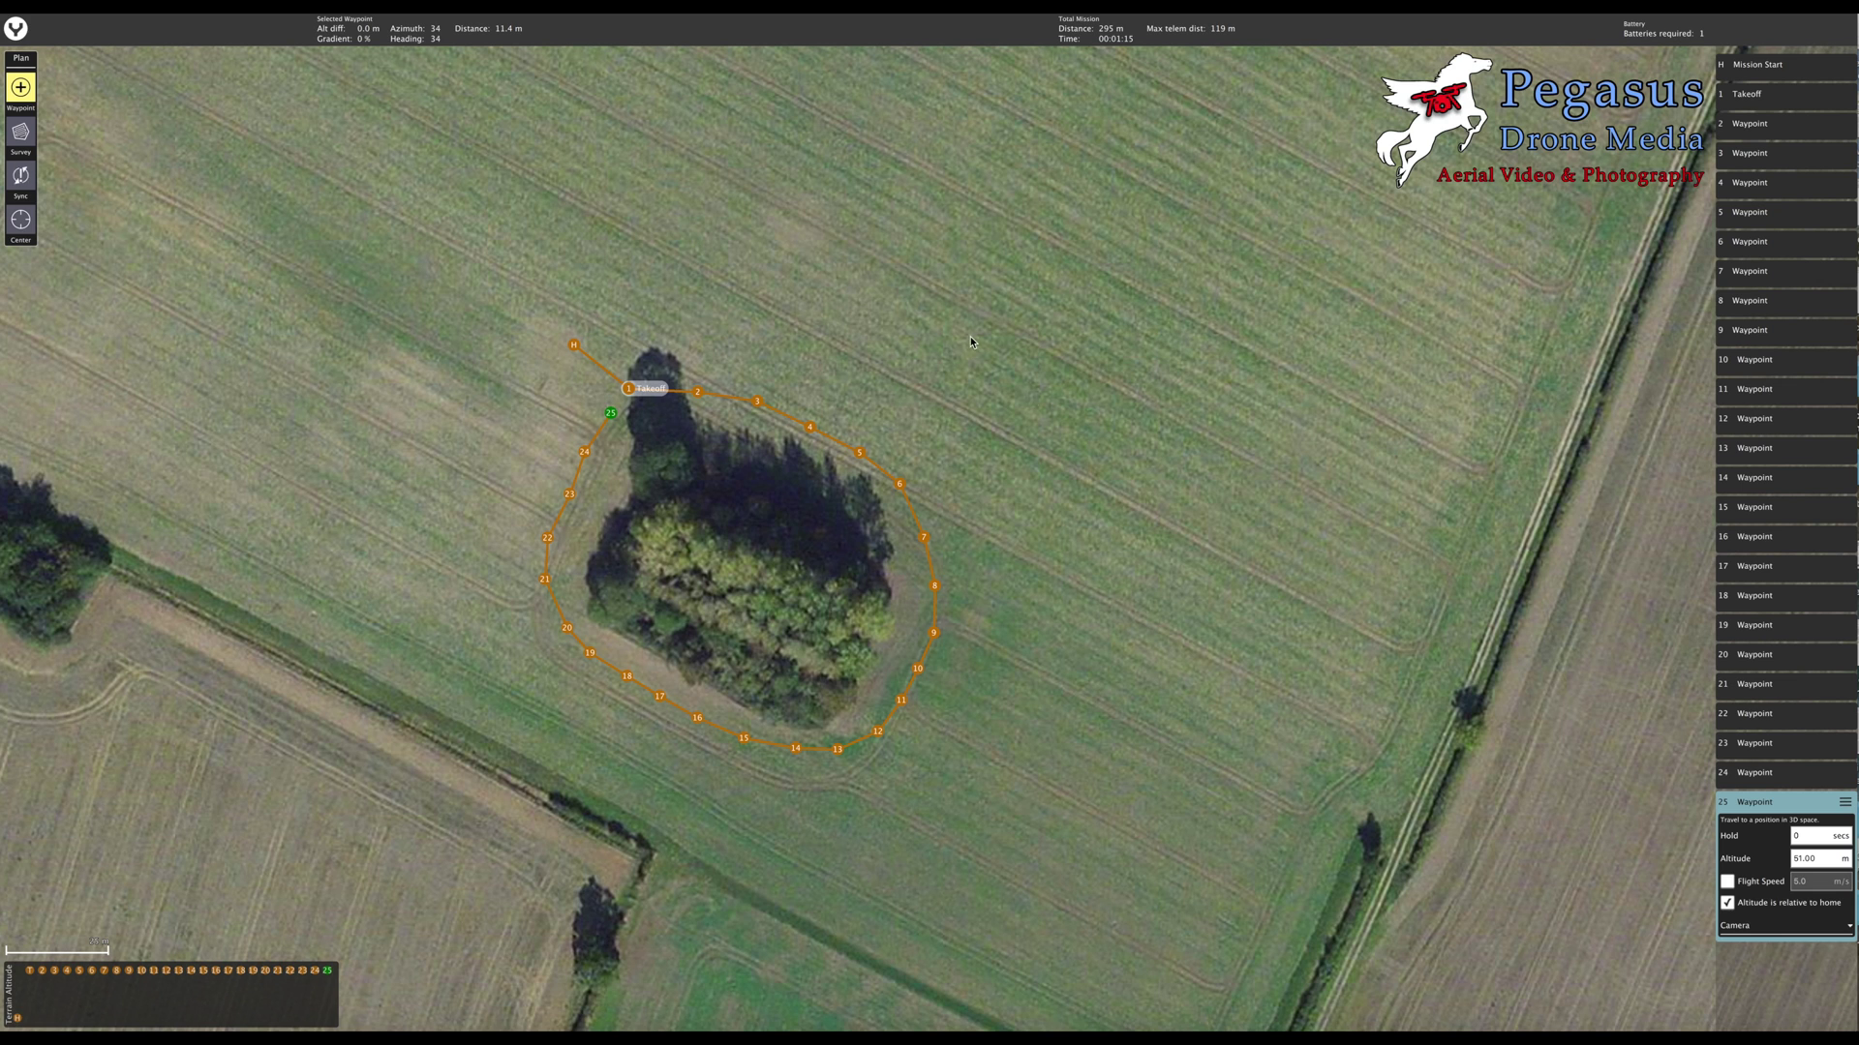
Pan the map to centre the waypoint loop and show the Mission Start settings
drag(690, 907, 607, 898)
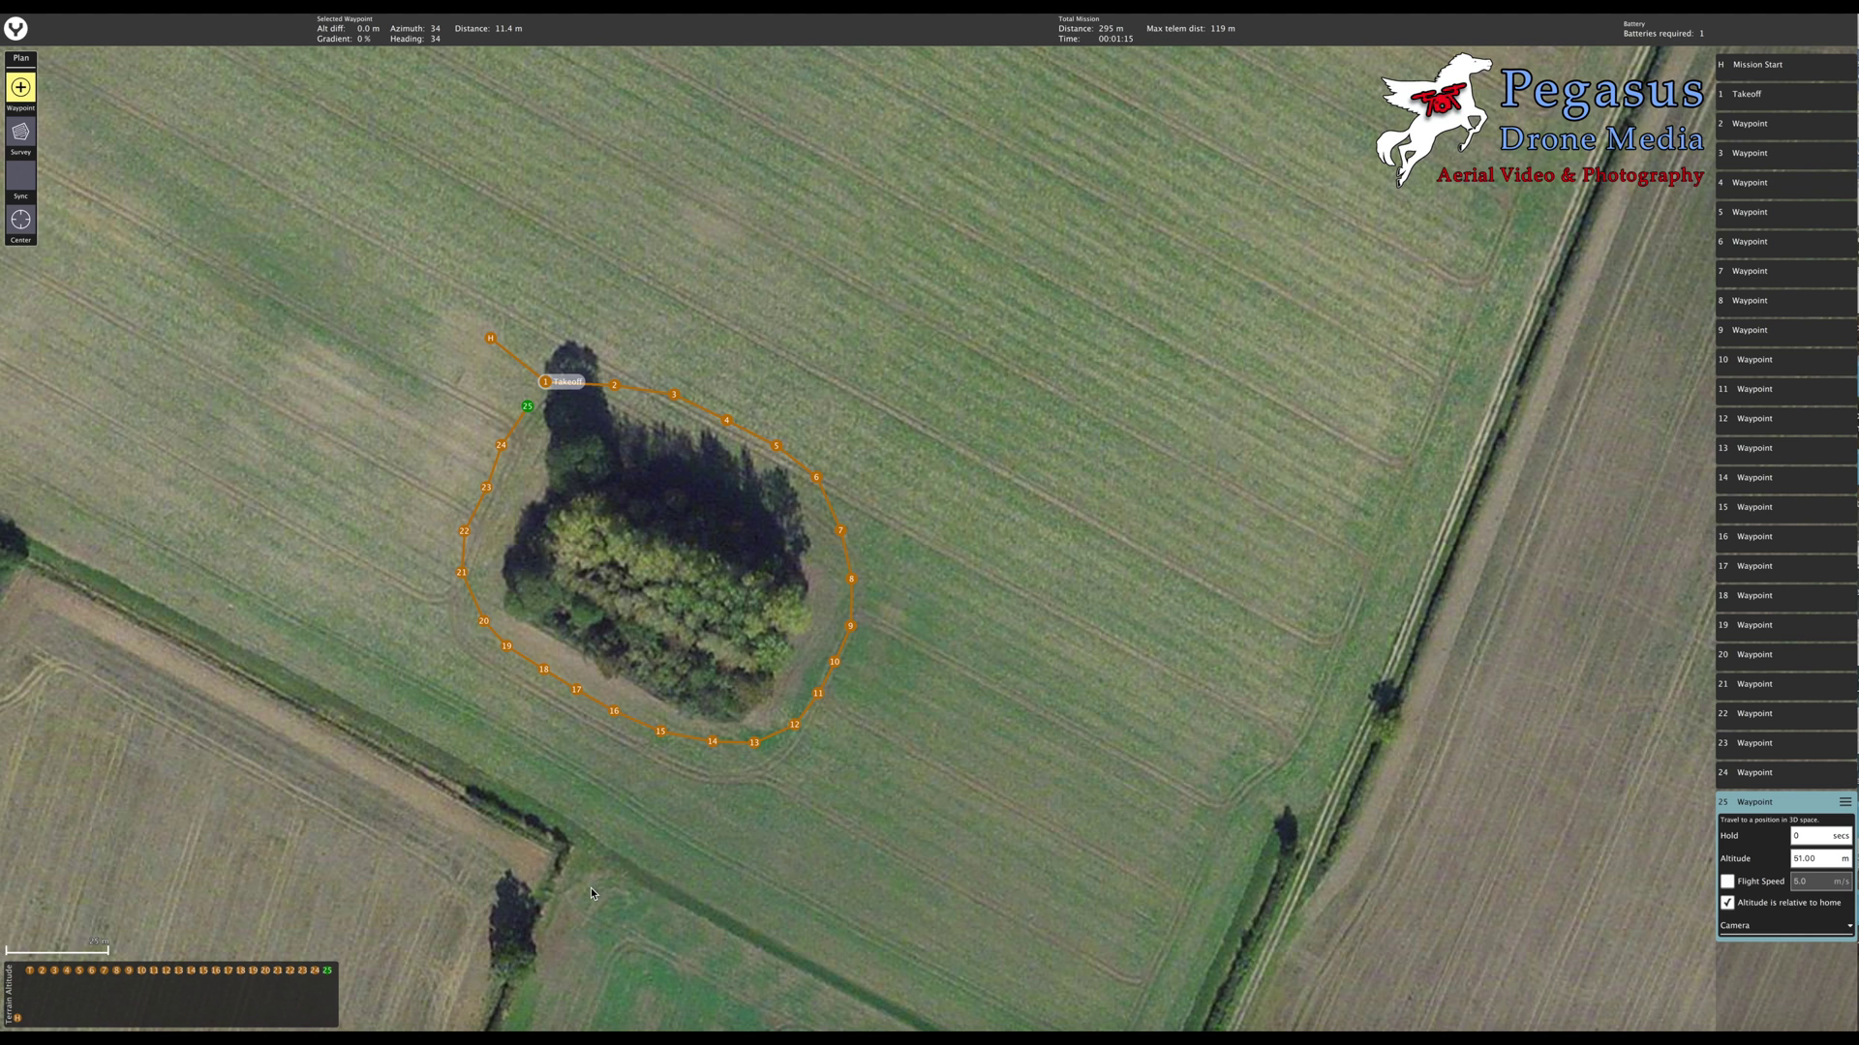
drag(433, 712, 619, 724)
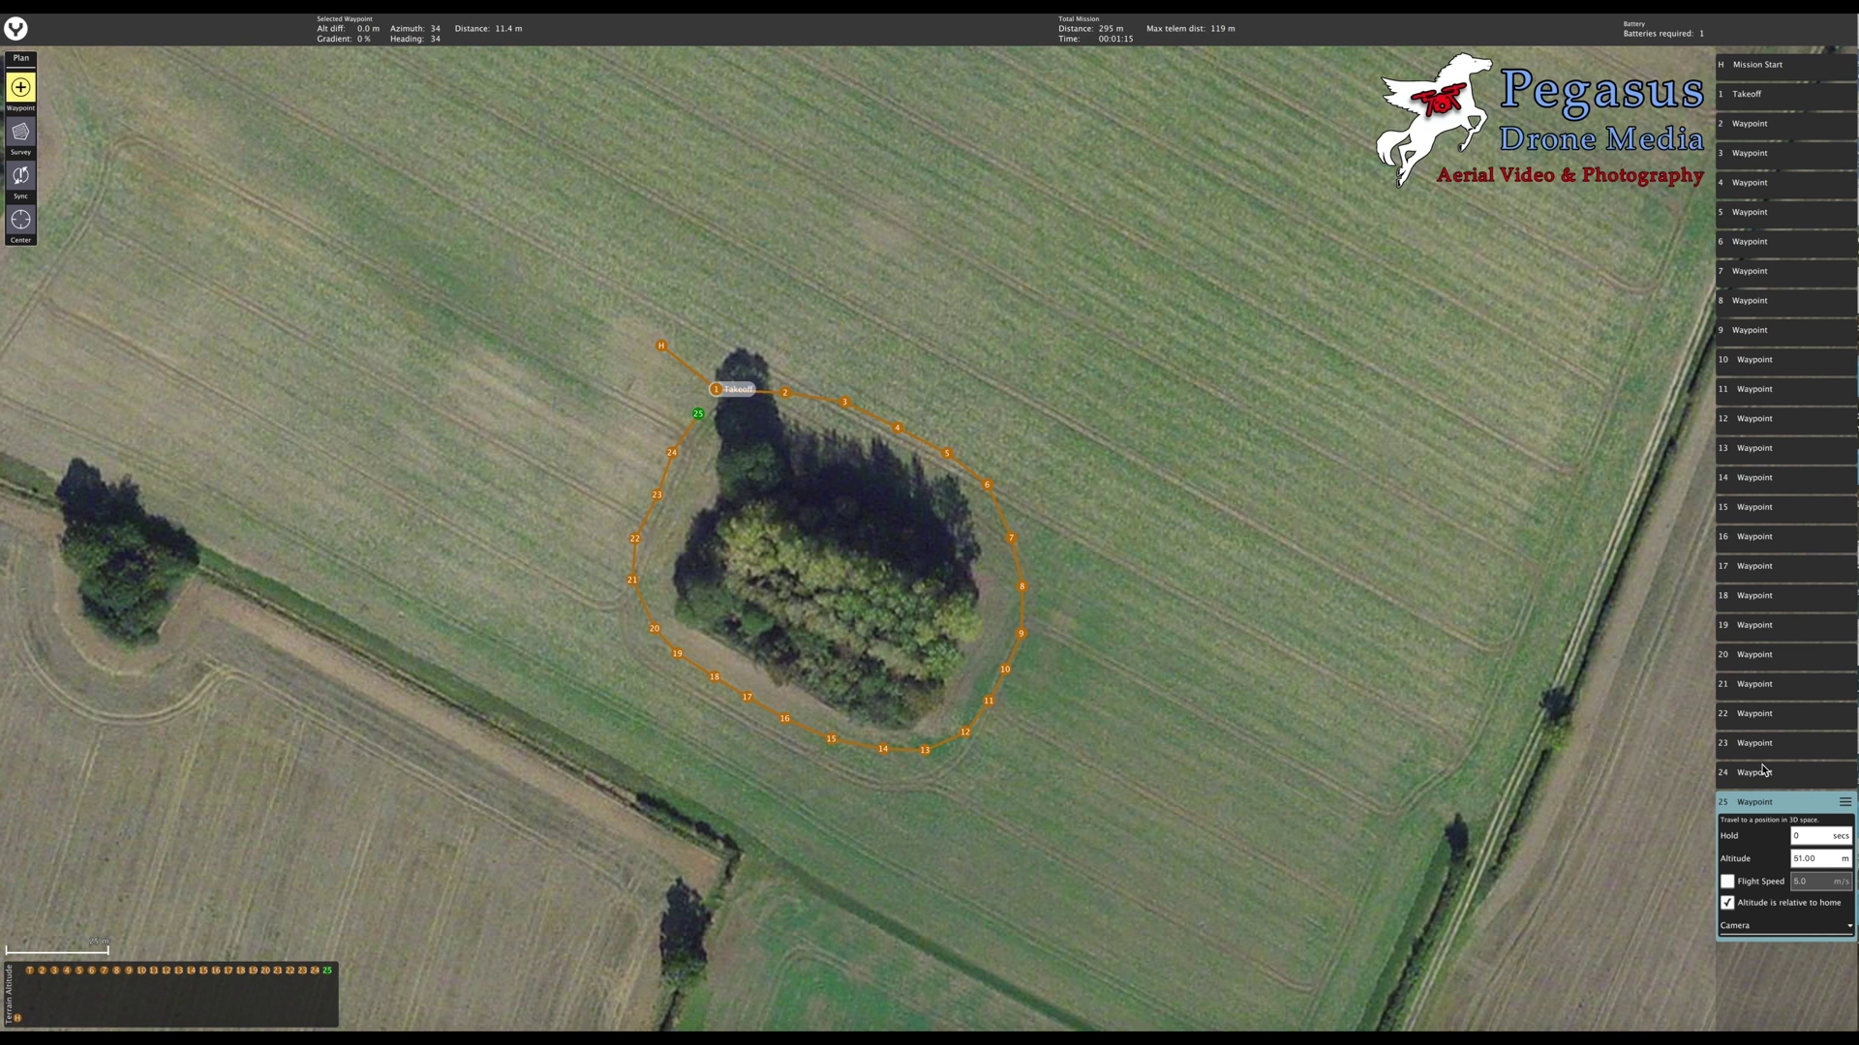
click(1762, 69)
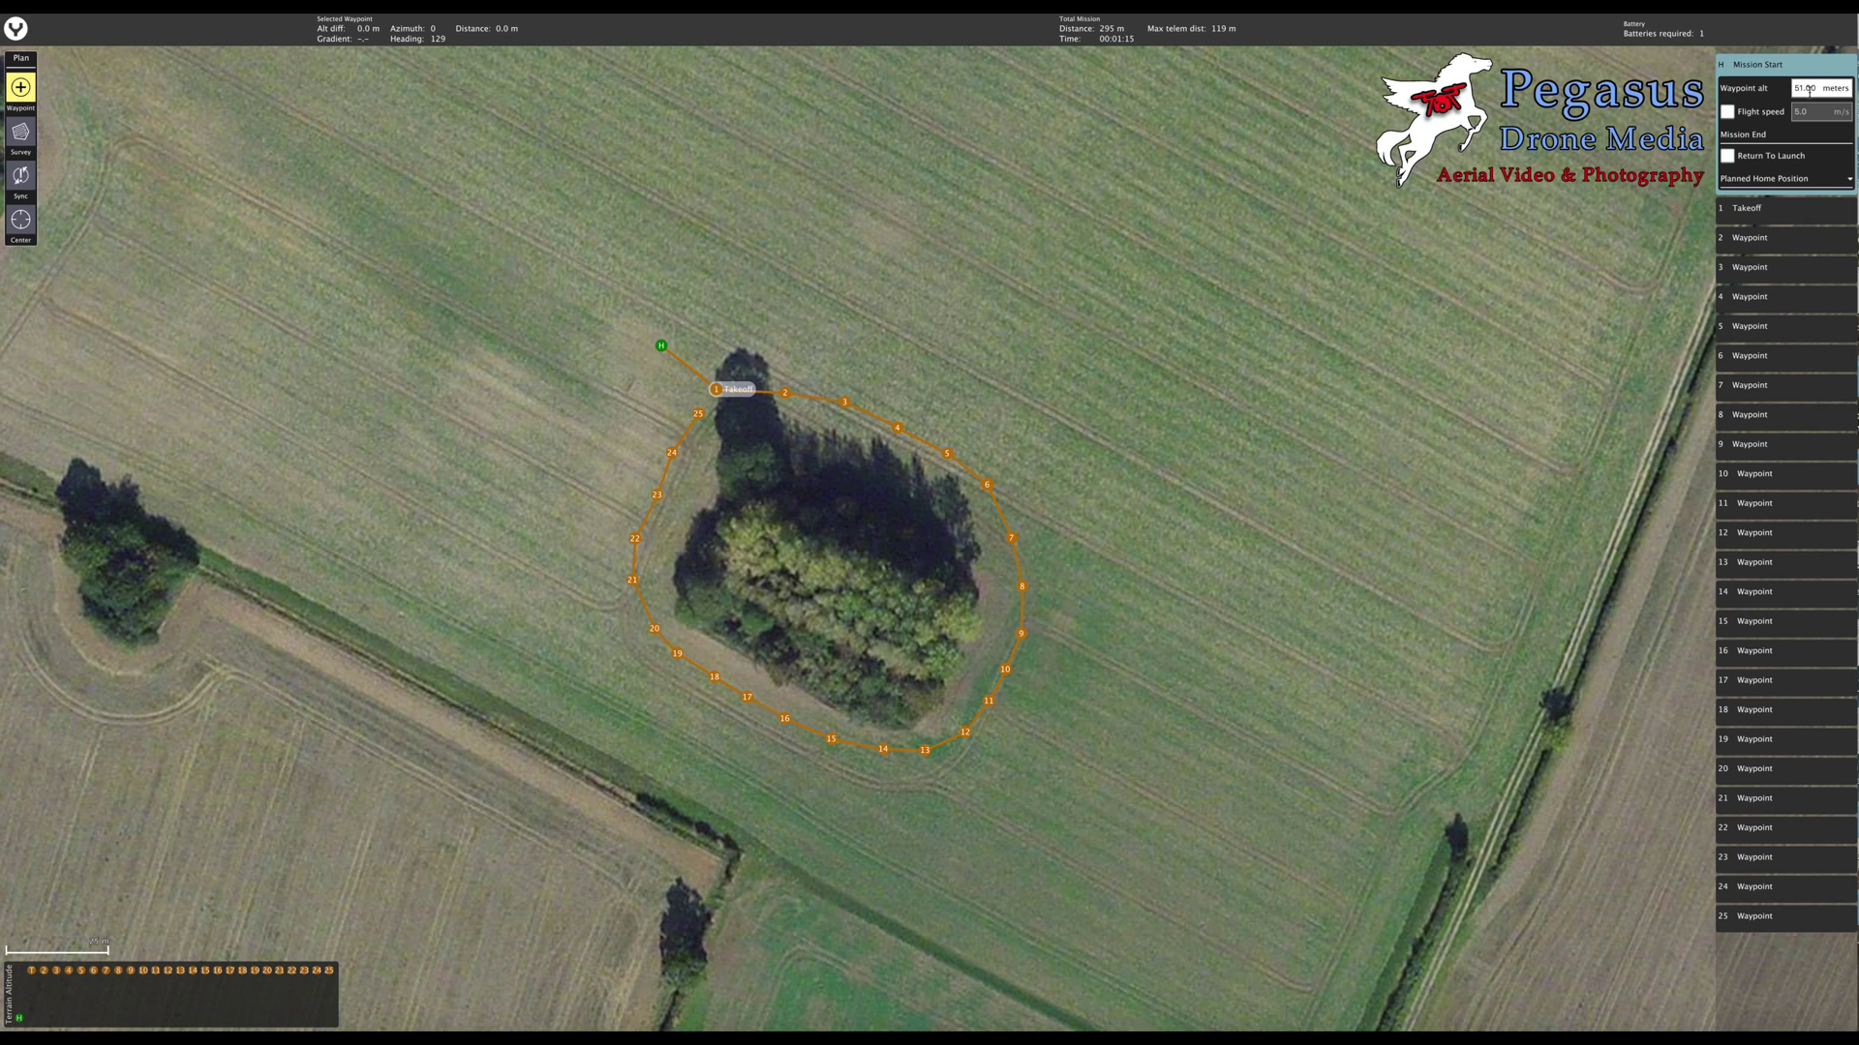
Enable the mission-wide flight speed and set it to 3.0 m/s
click(1728, 112)
click(1811, 113)
click(1797, 112)
key(BackSpace)
text(3)
key(Return)
Re-enter the flight speed as 4.0 m/s, then show the Planned Home Position and Takeoff settings
click(1797, 112)
key(BackSpace)
text(1)
key(Return)
click(1798, 113)
key(BackSpace)
key(BackSpace)
key(BackSpace)
text(10)
key(Return)
click(1849, 183)
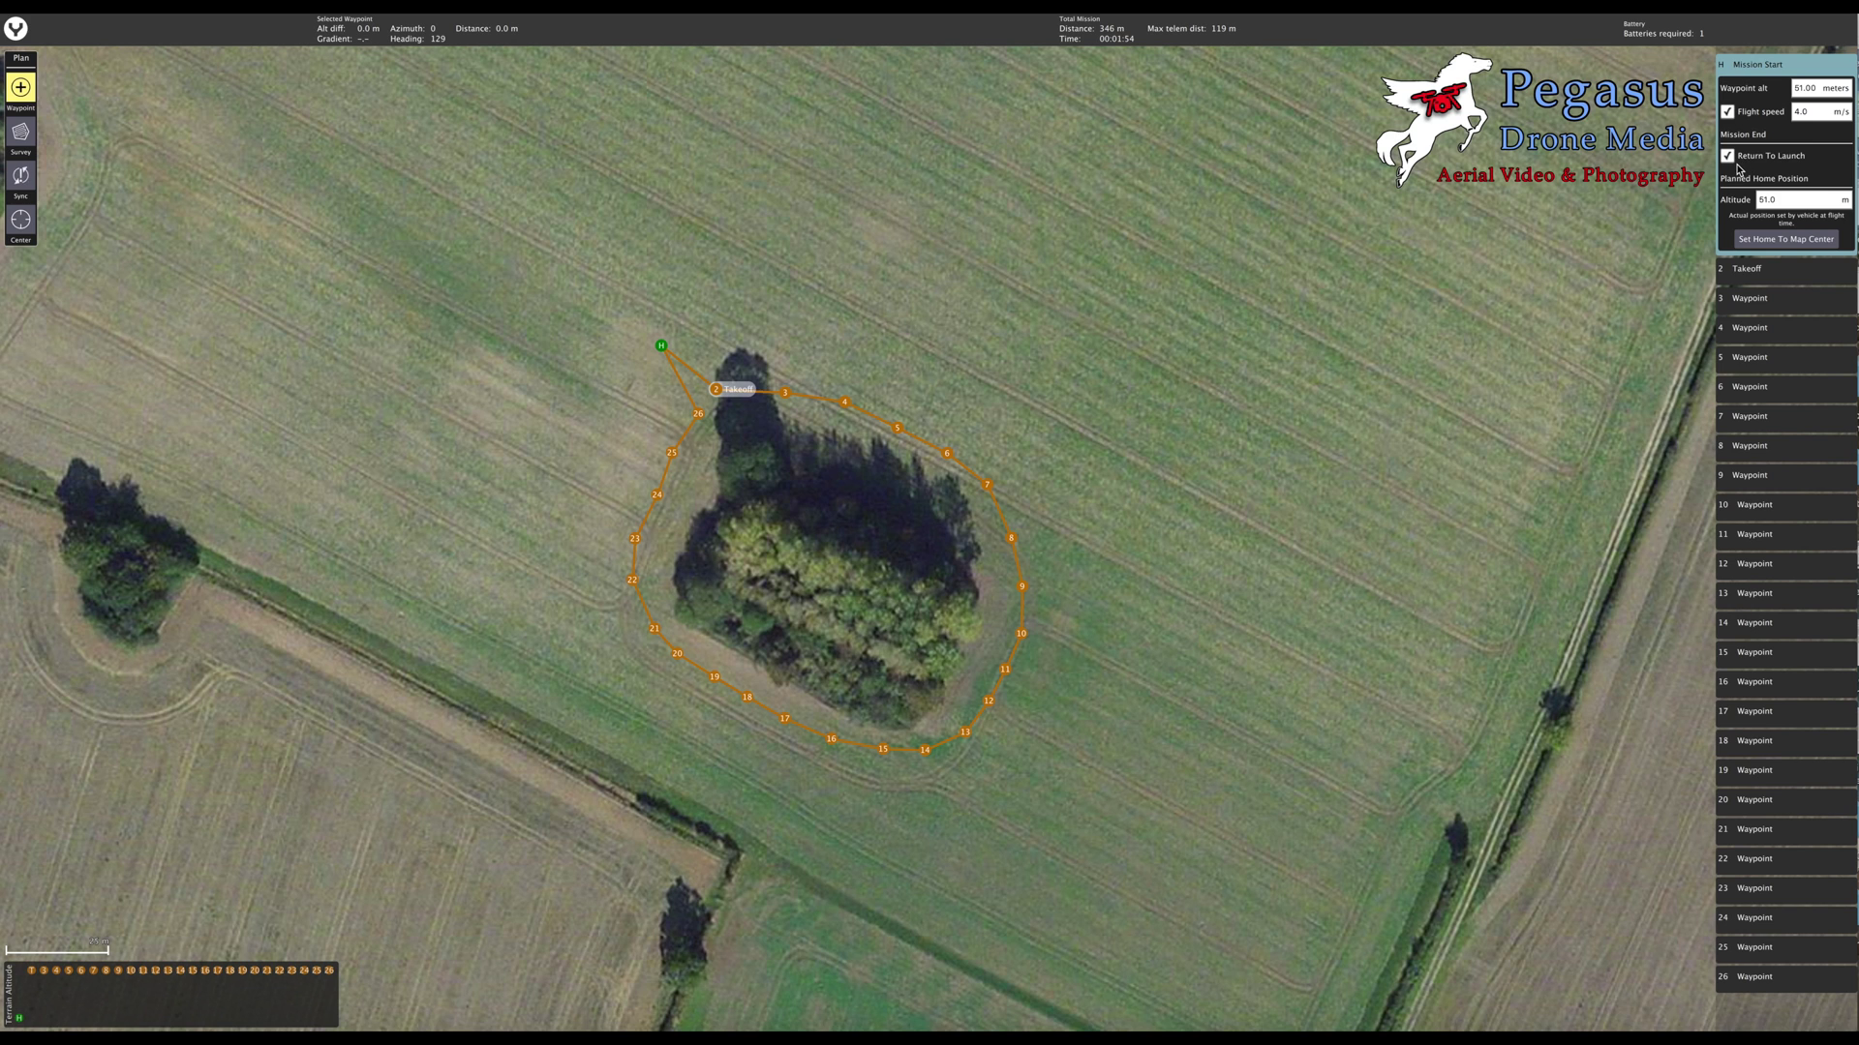
click(1757, 273)
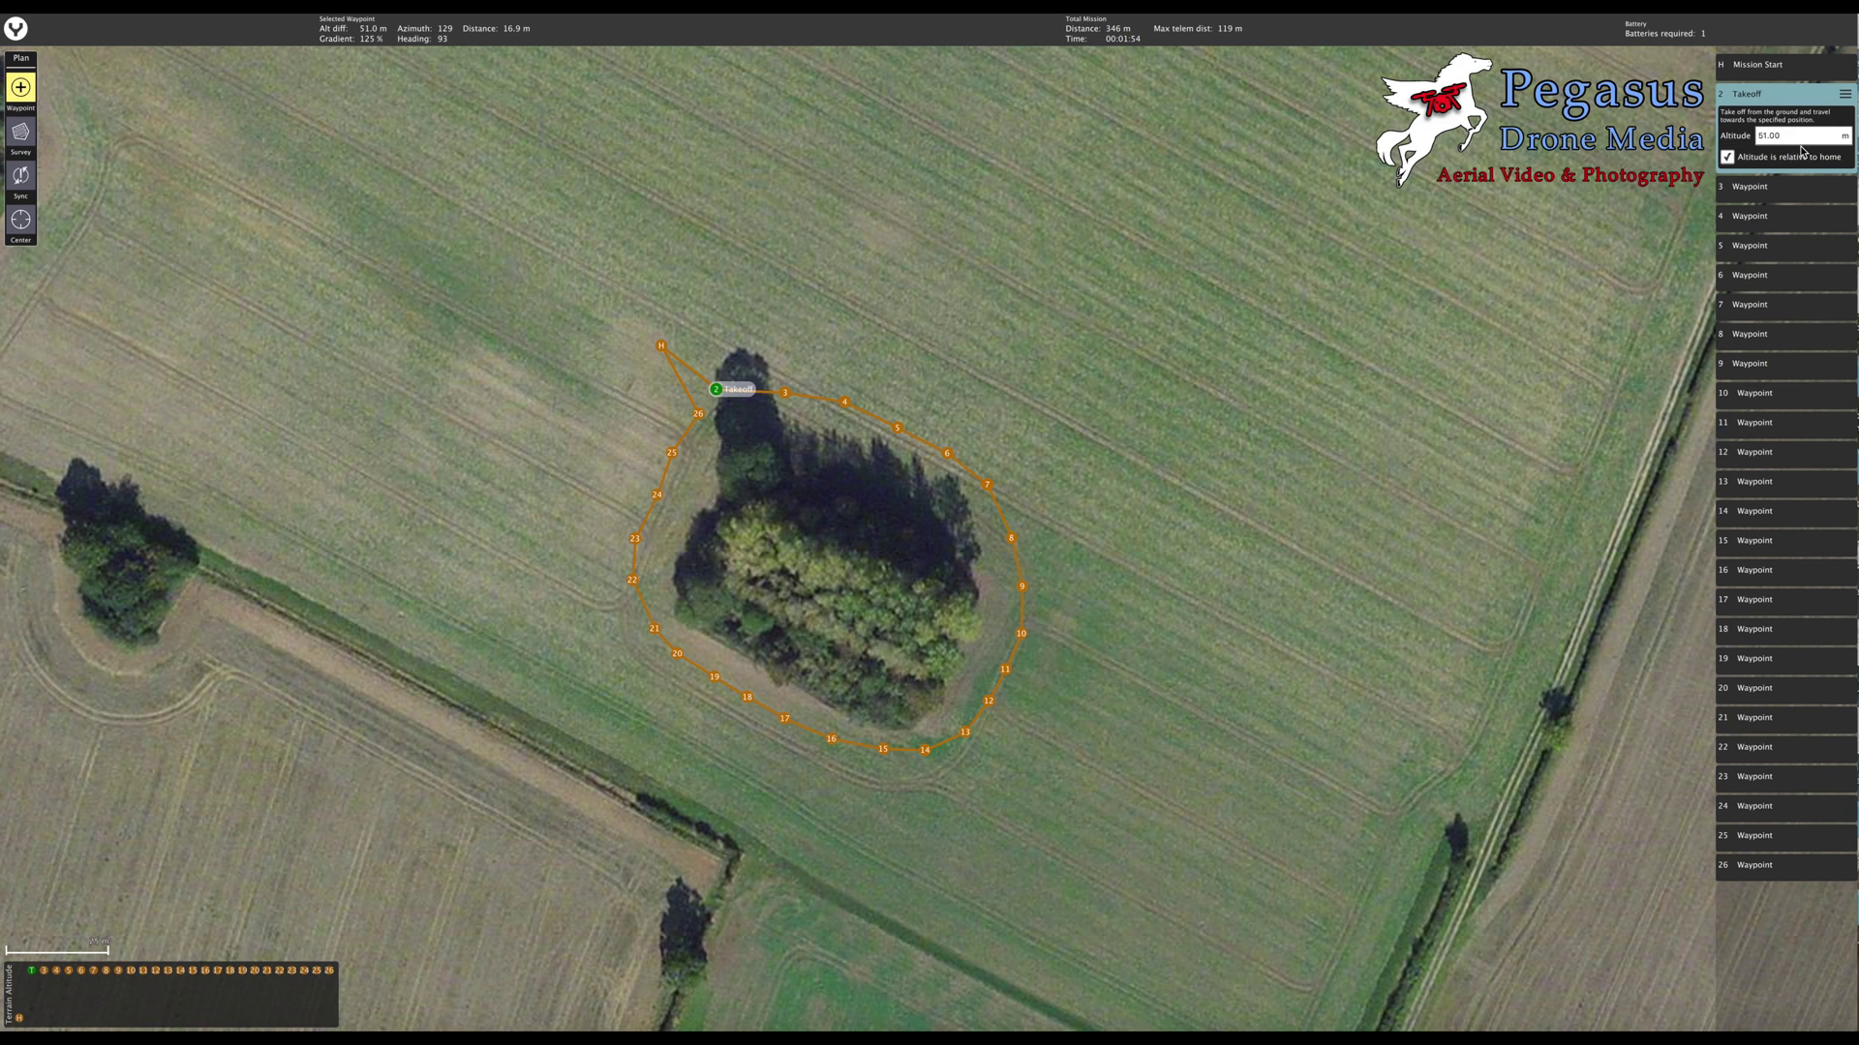
Expand Waypoint 3 in the mission list and select its hold time field
click(1764, 194)
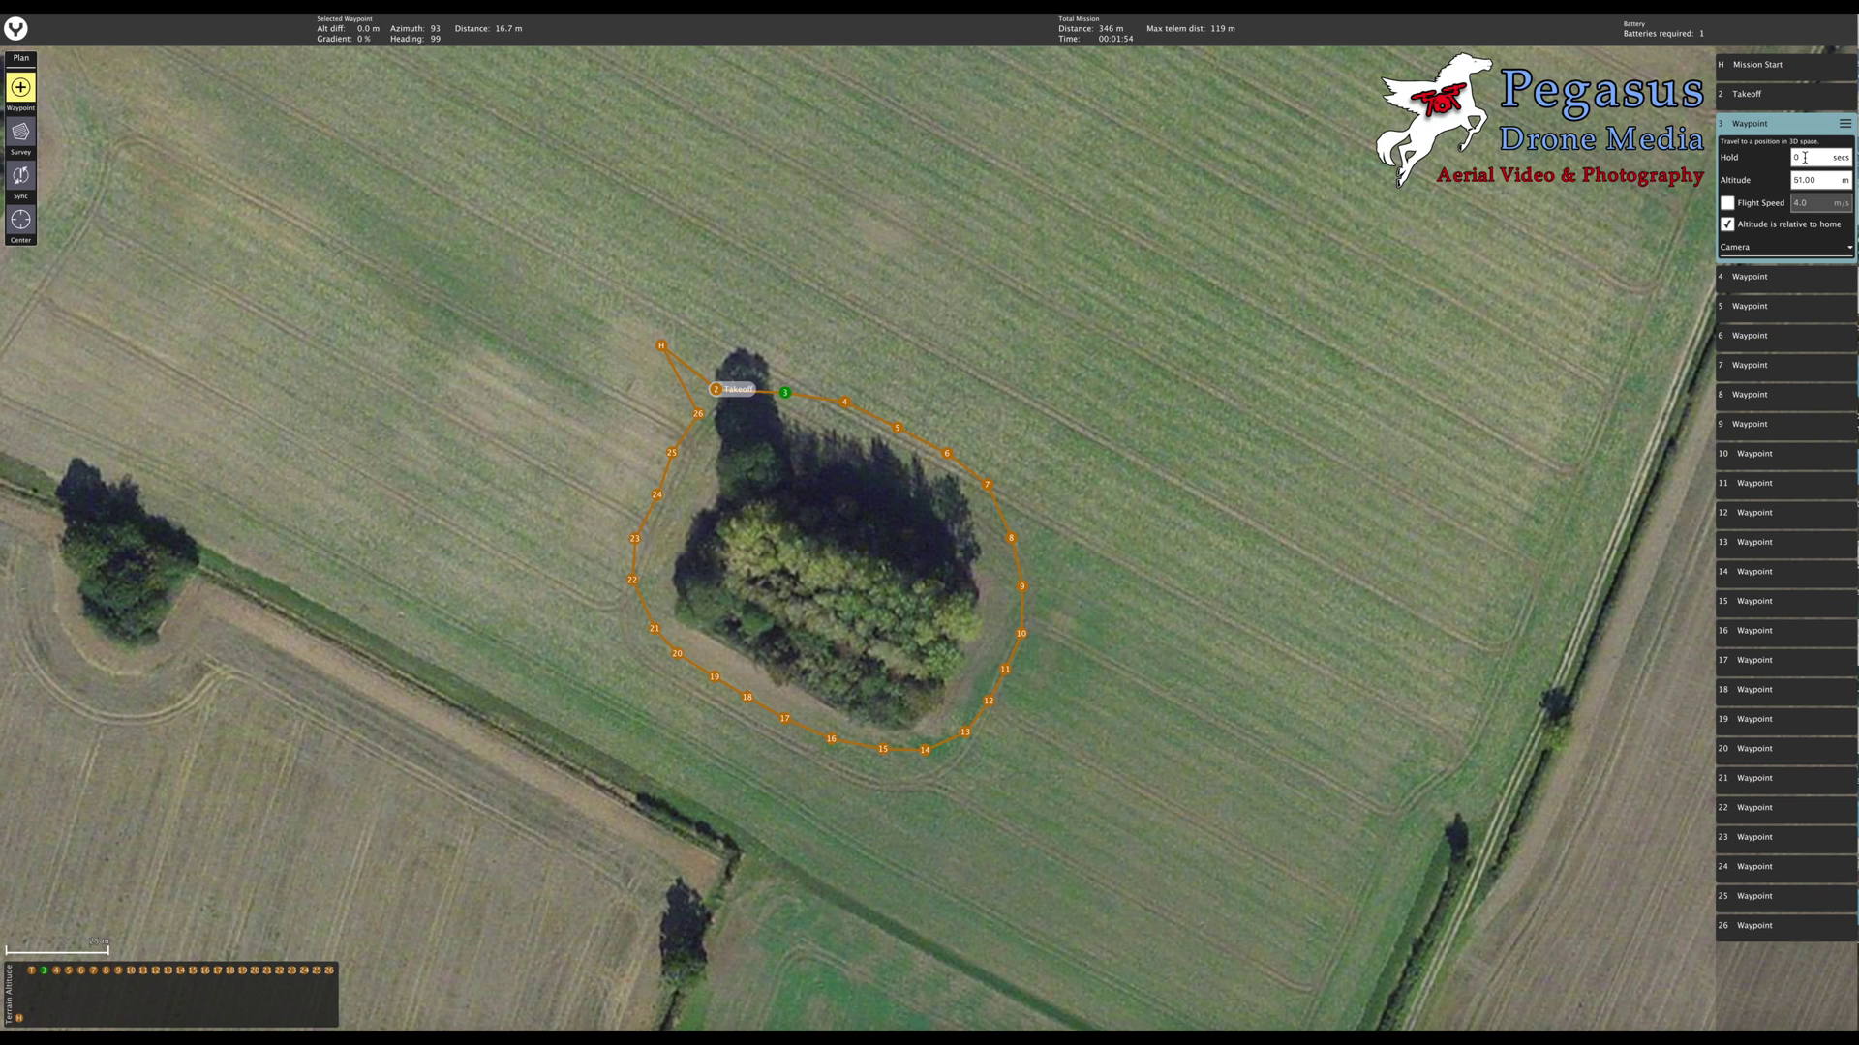
click(1804, 158)
text(10)
key(Return)
click(1806, 158)
key(Return)
click(1786, 69)
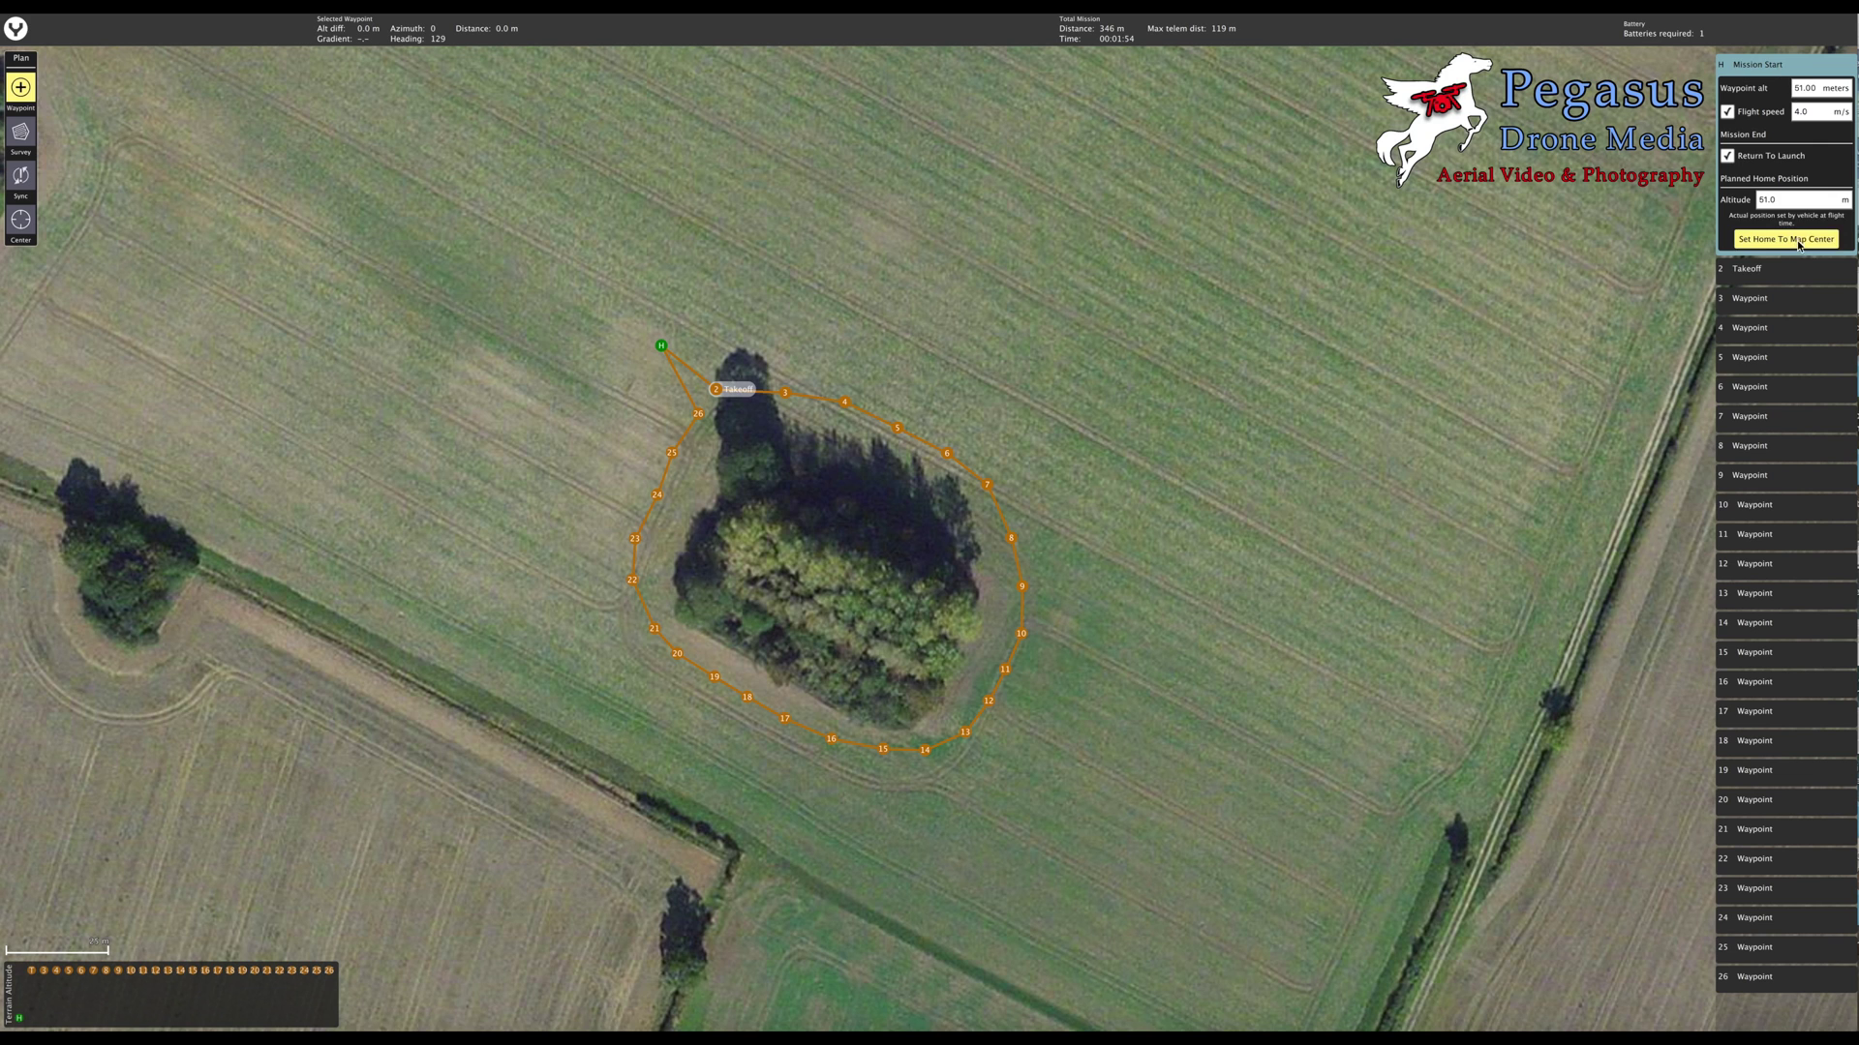
click(1765, 301)
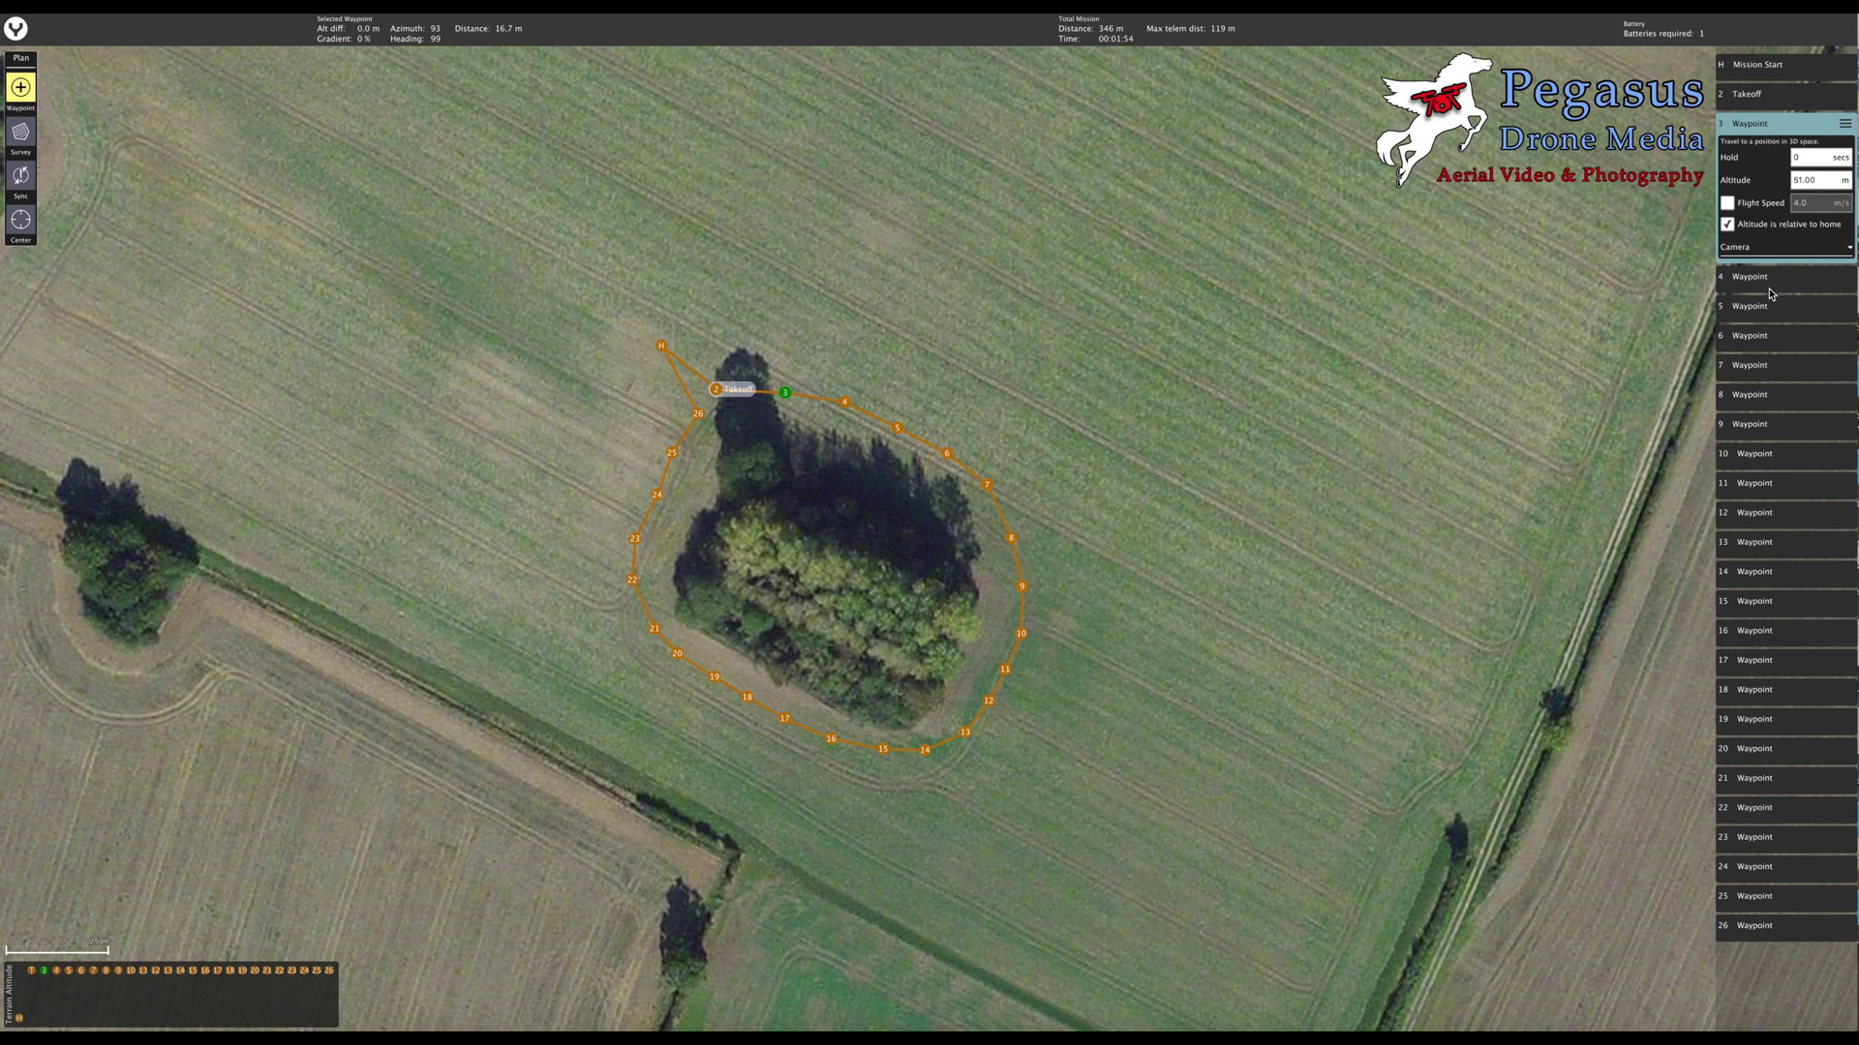
click(1727, 203)
Clear waypoint 3's own flight speed and enable its camera gimbal at 0° pitch and 0° yaw
click(1727, 204)
click(1850, 253)
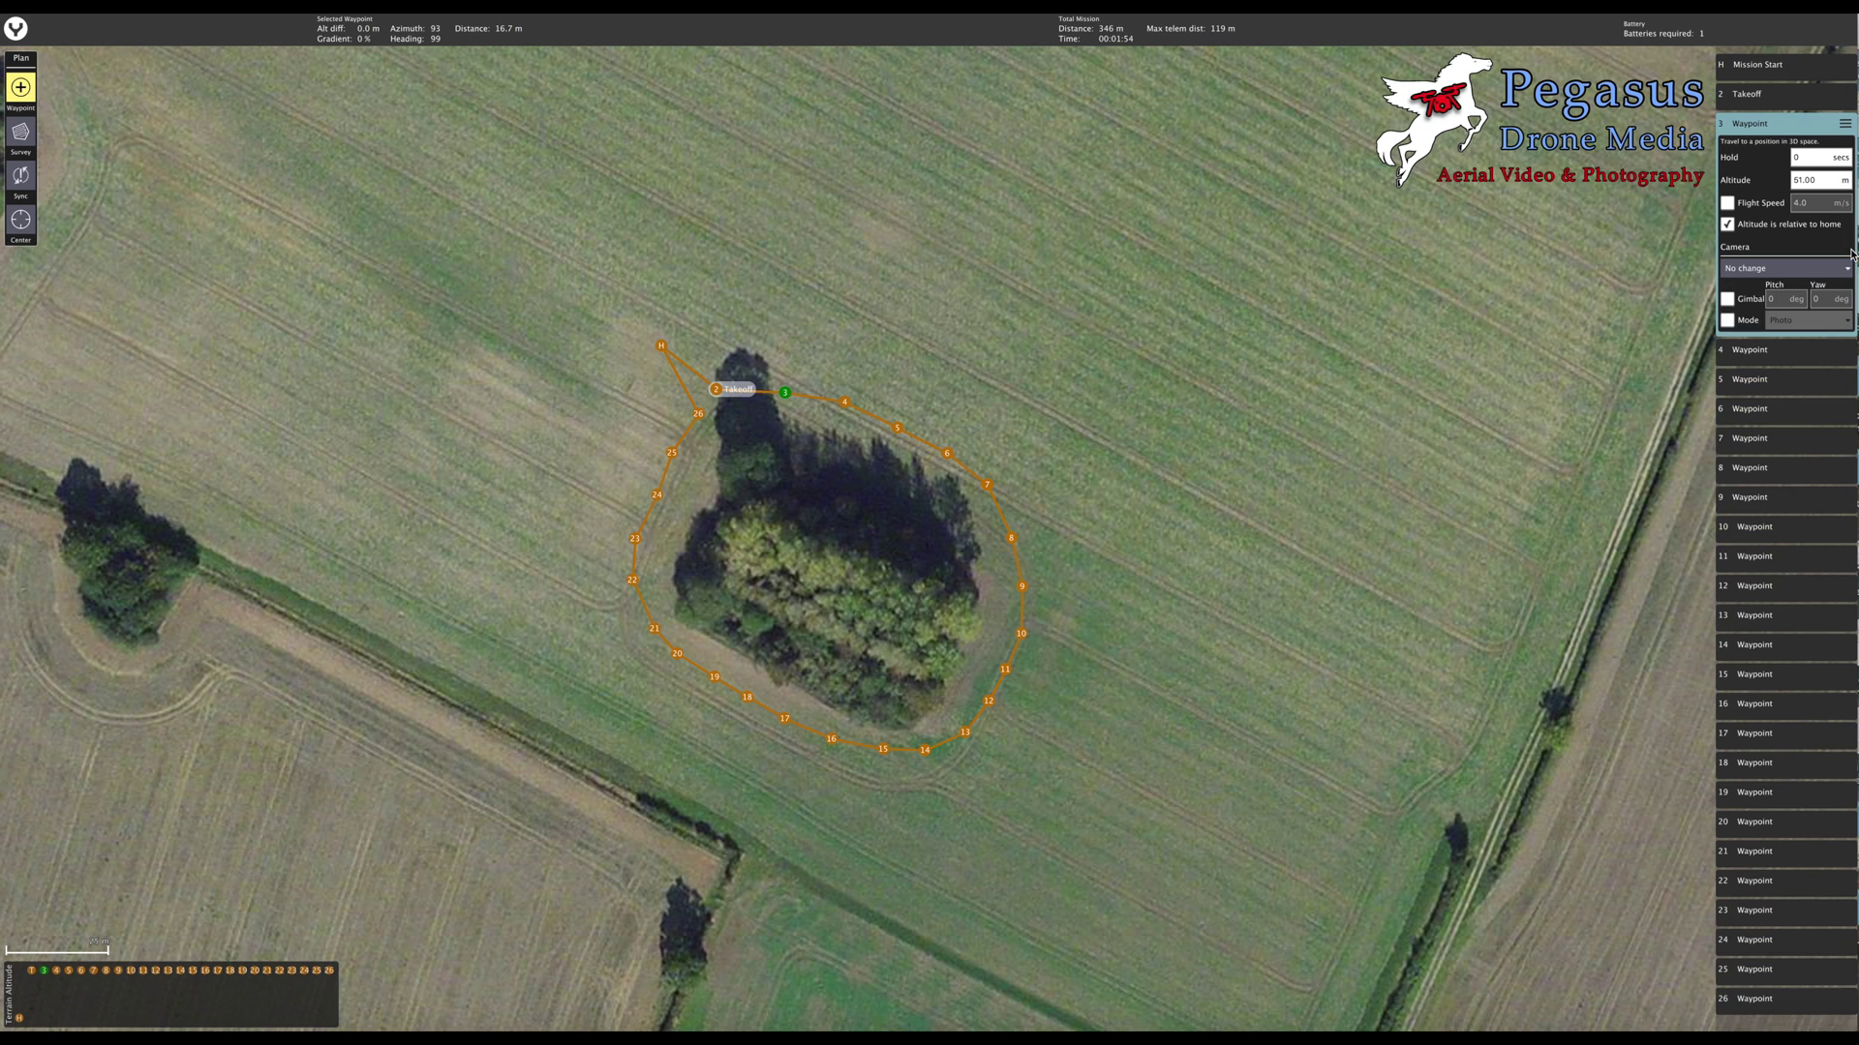
click(1727, 299)
click(1727, 321)
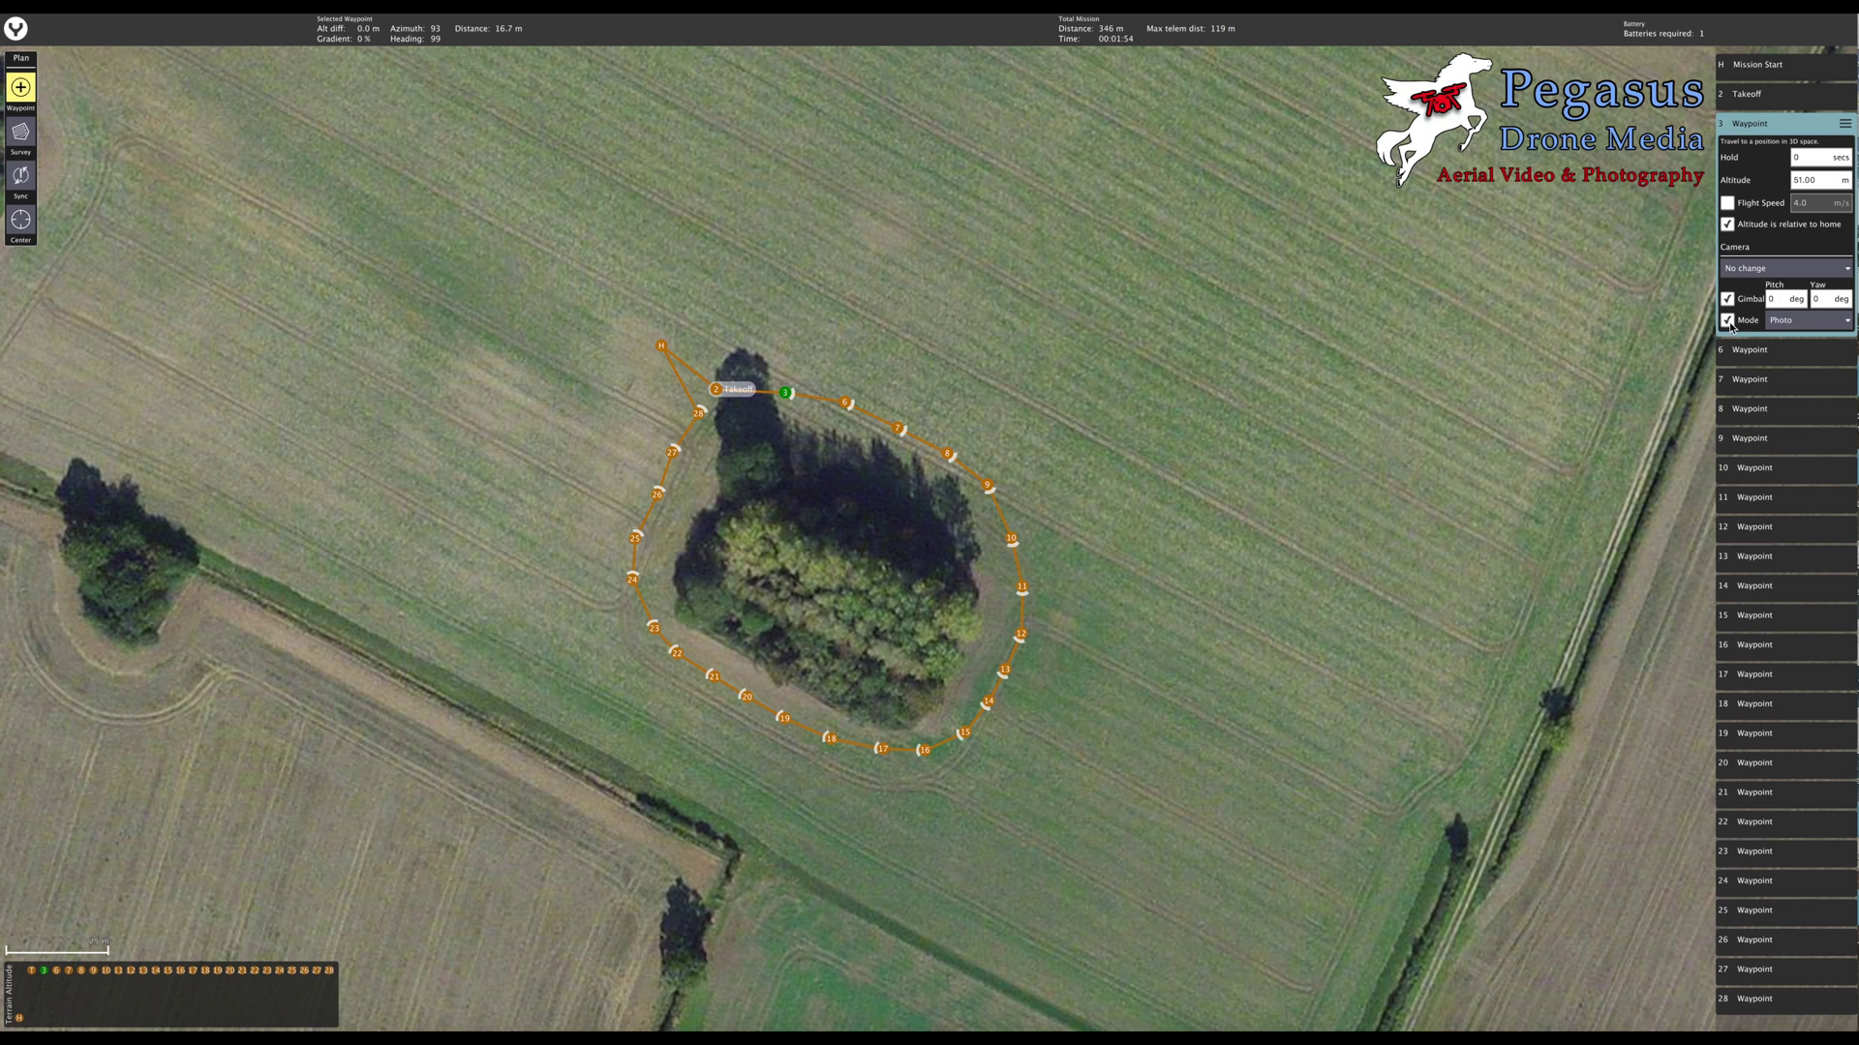
click(1727, 299)
click(1728, 320)
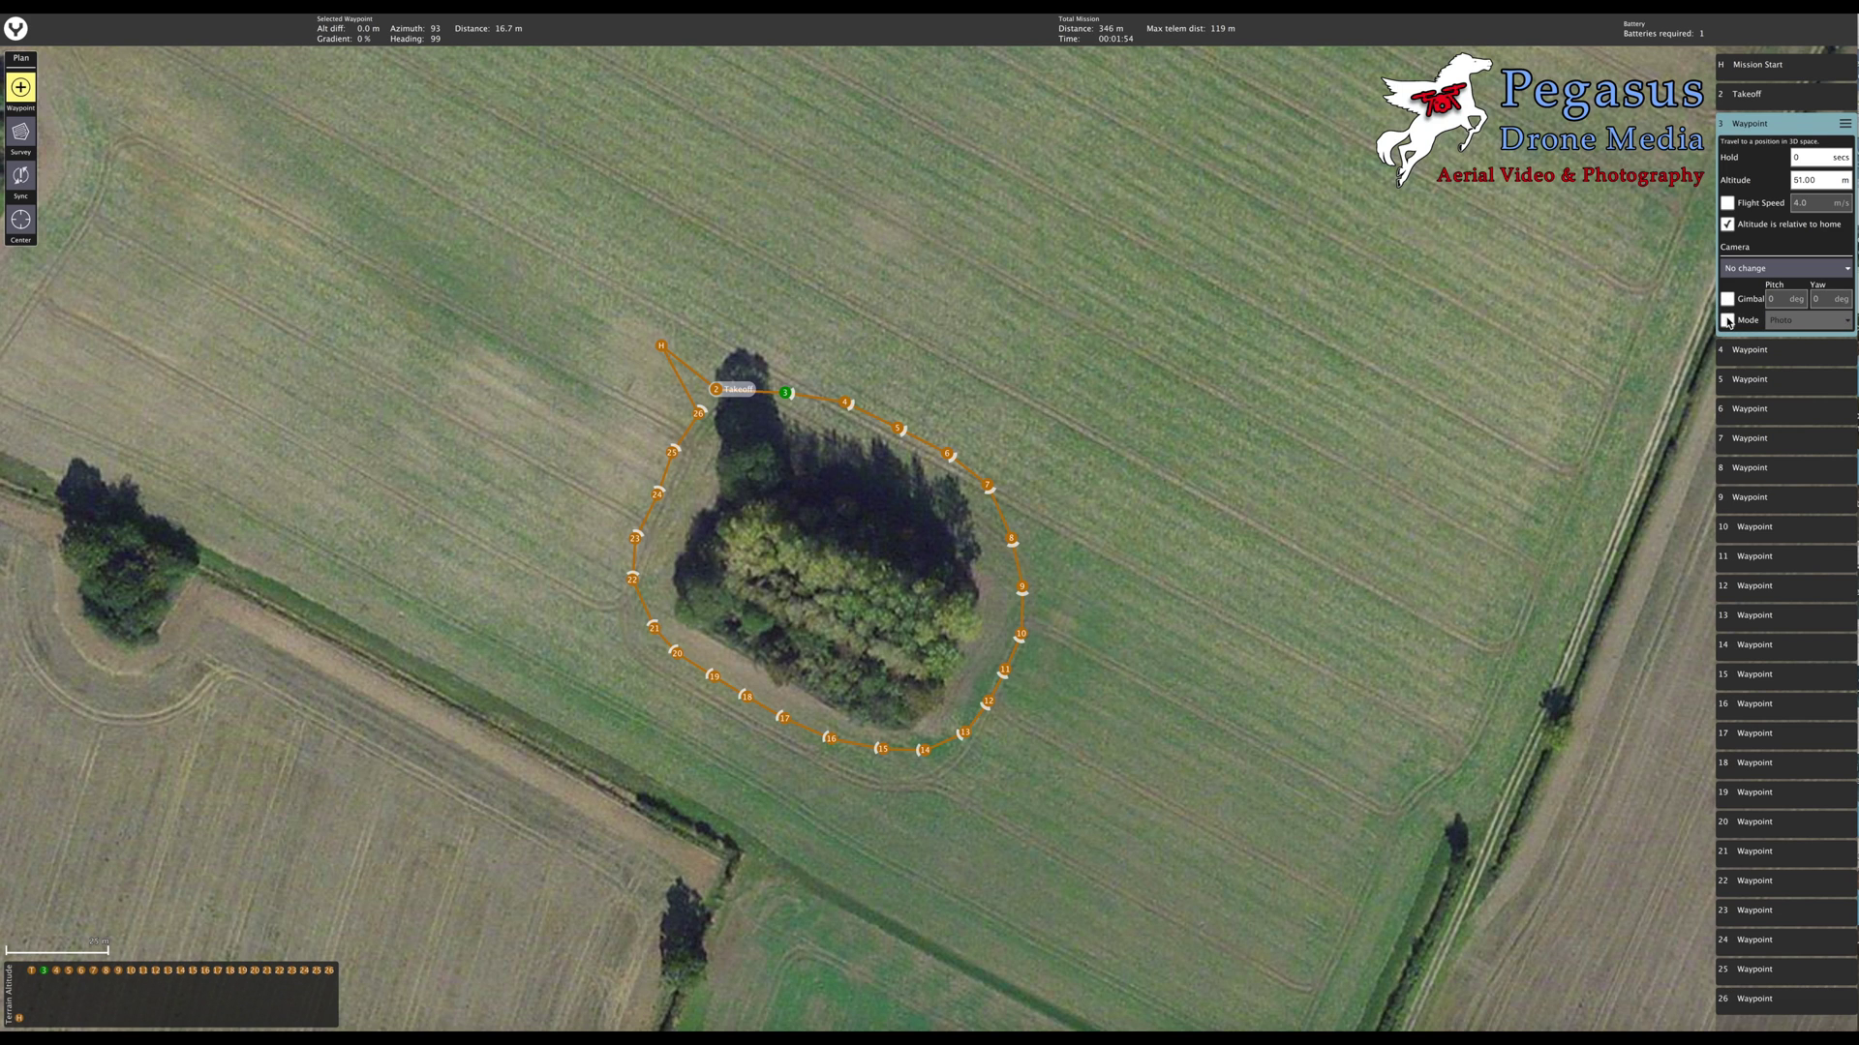
click(1727, 299)
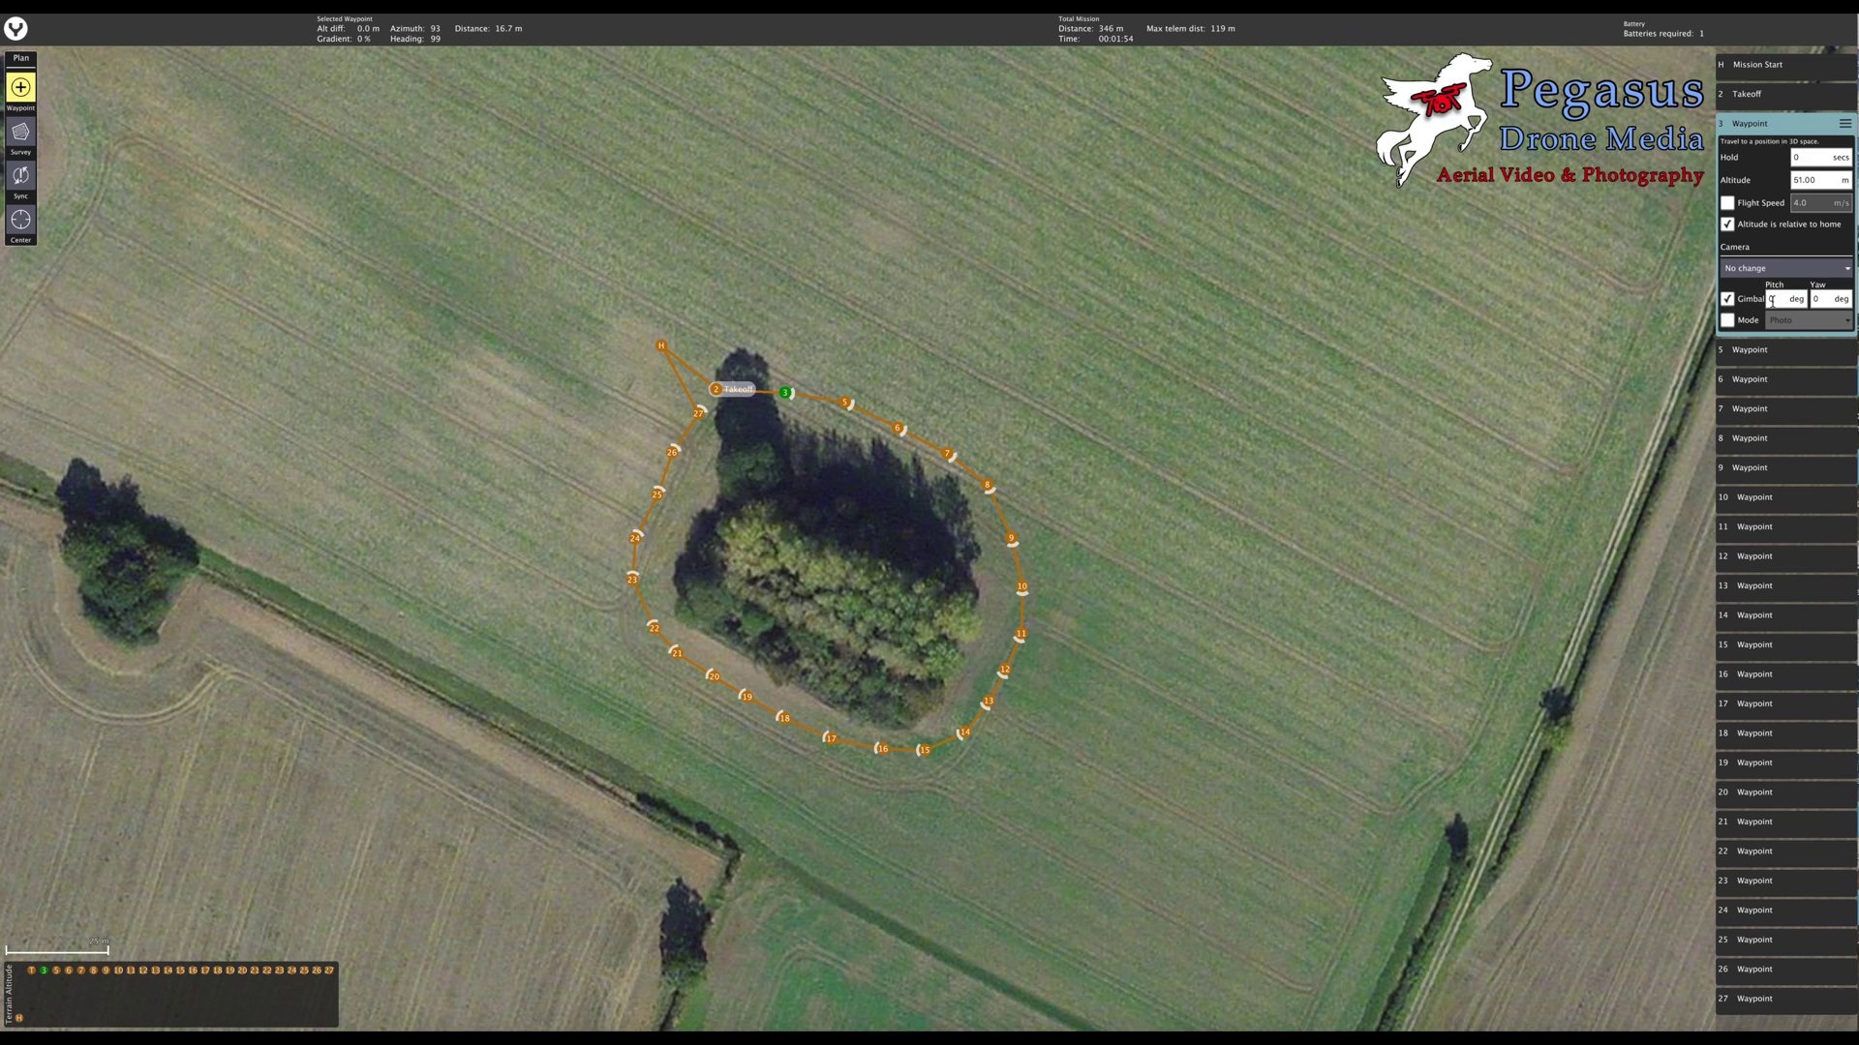